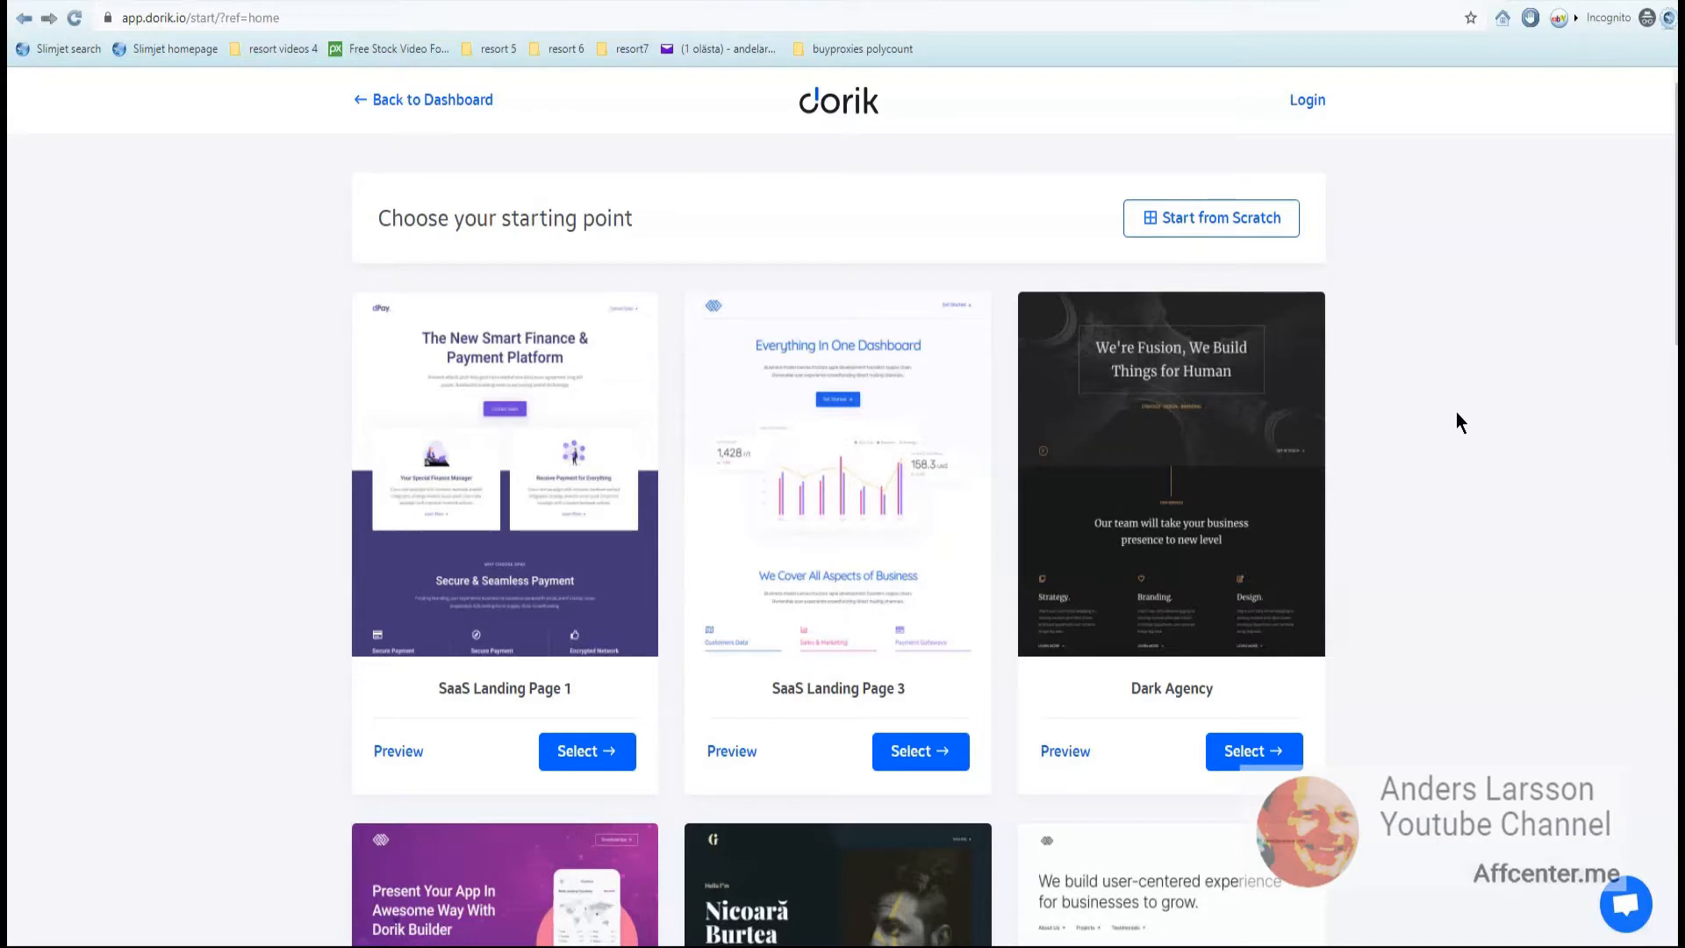
- Start a blank page and add a one-column section containing a text element
left_click(1199, 230)
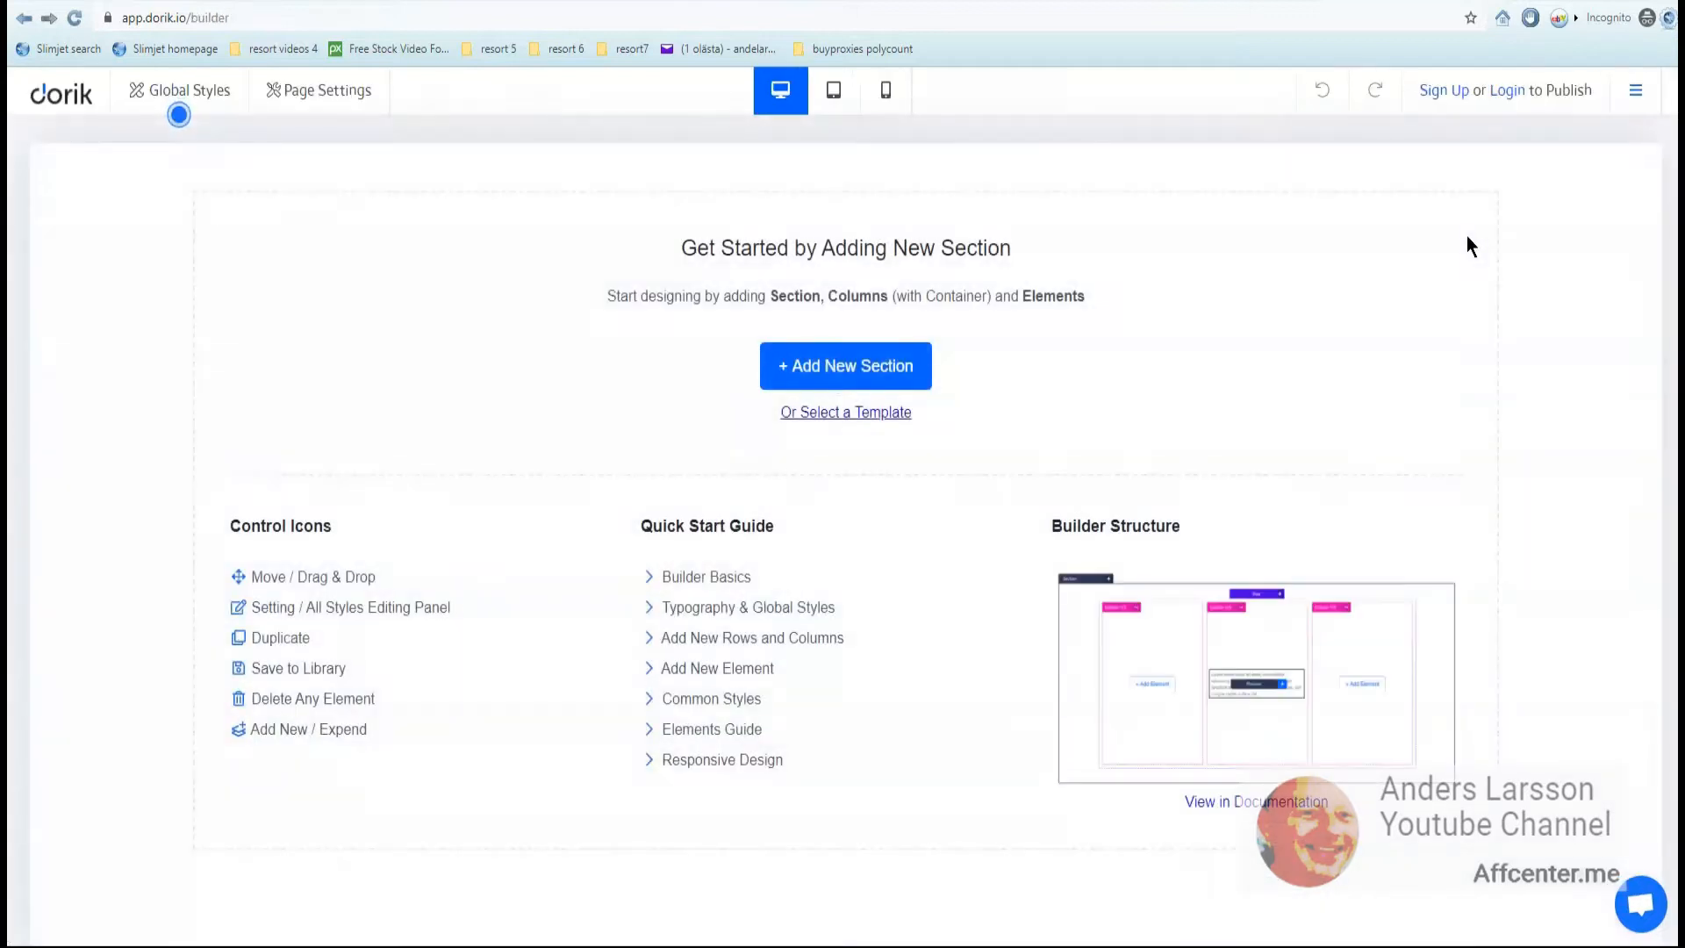
left_click(835, 373)
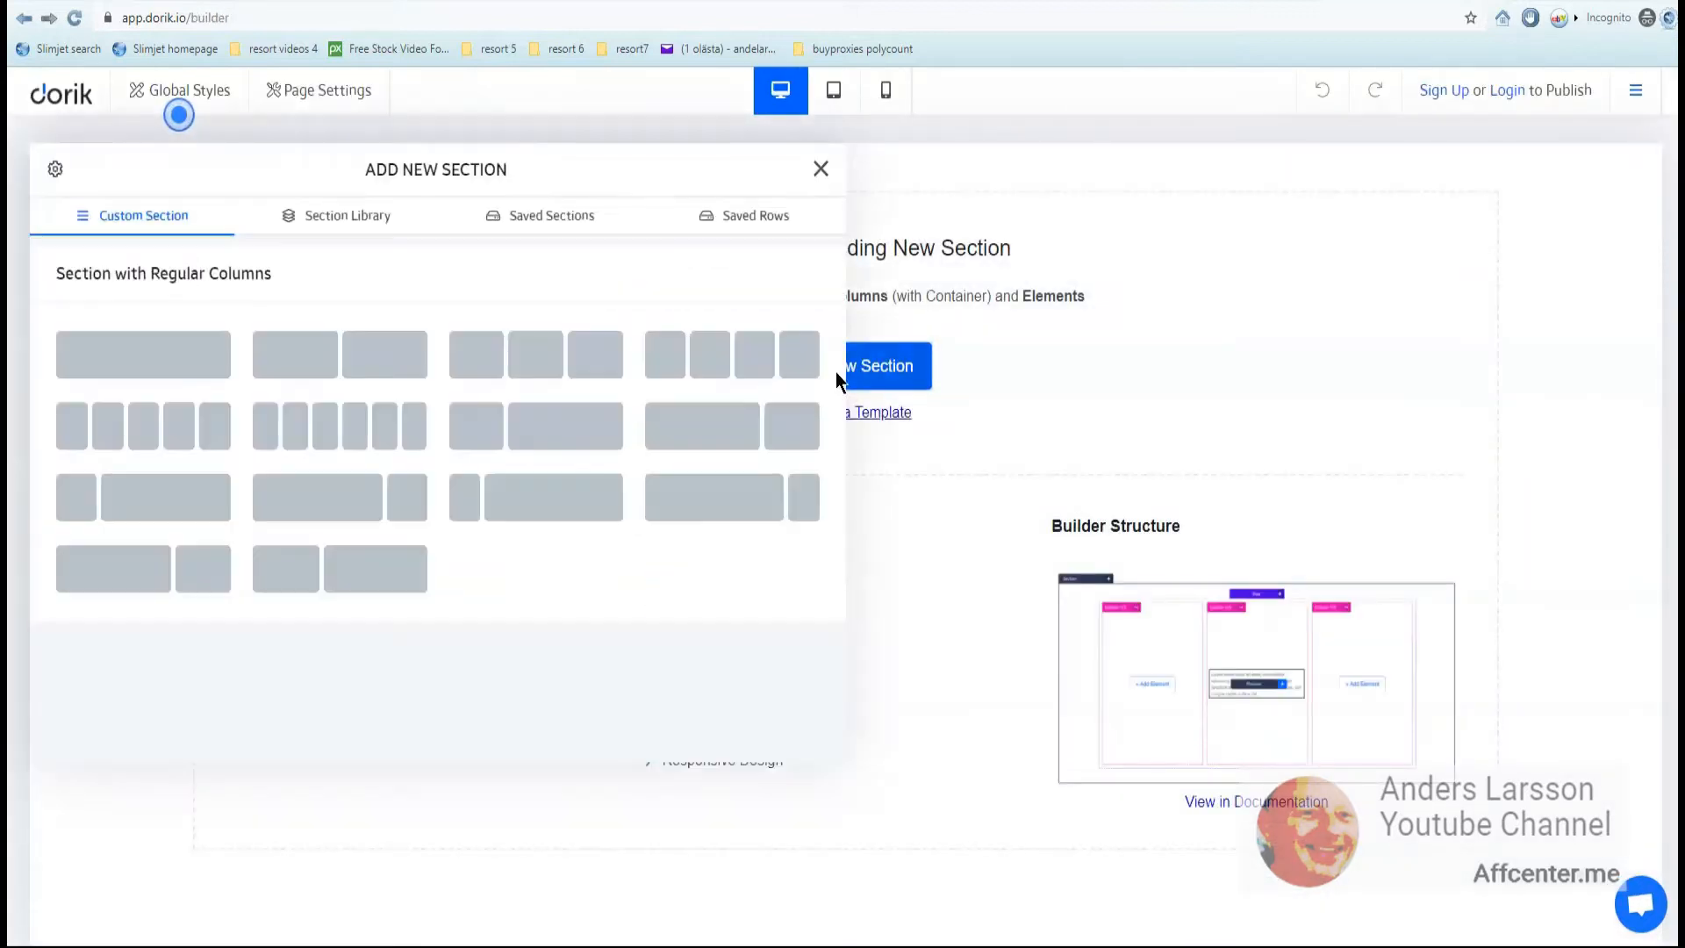
left_click(117, 368)
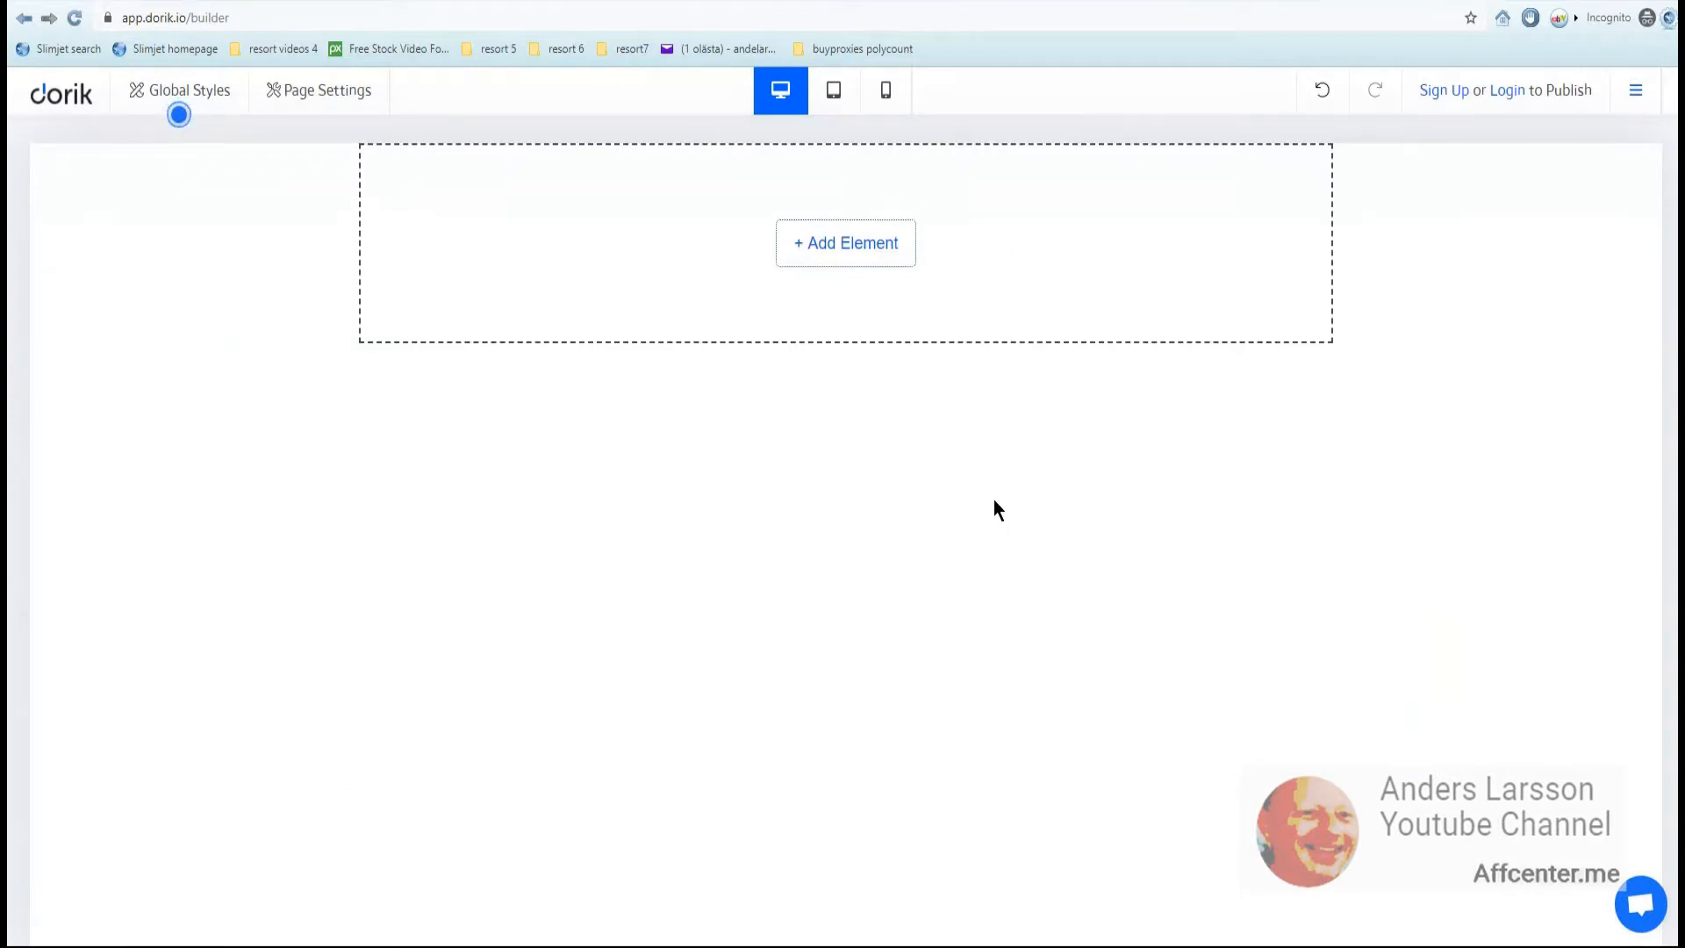
left_click(850, 253)
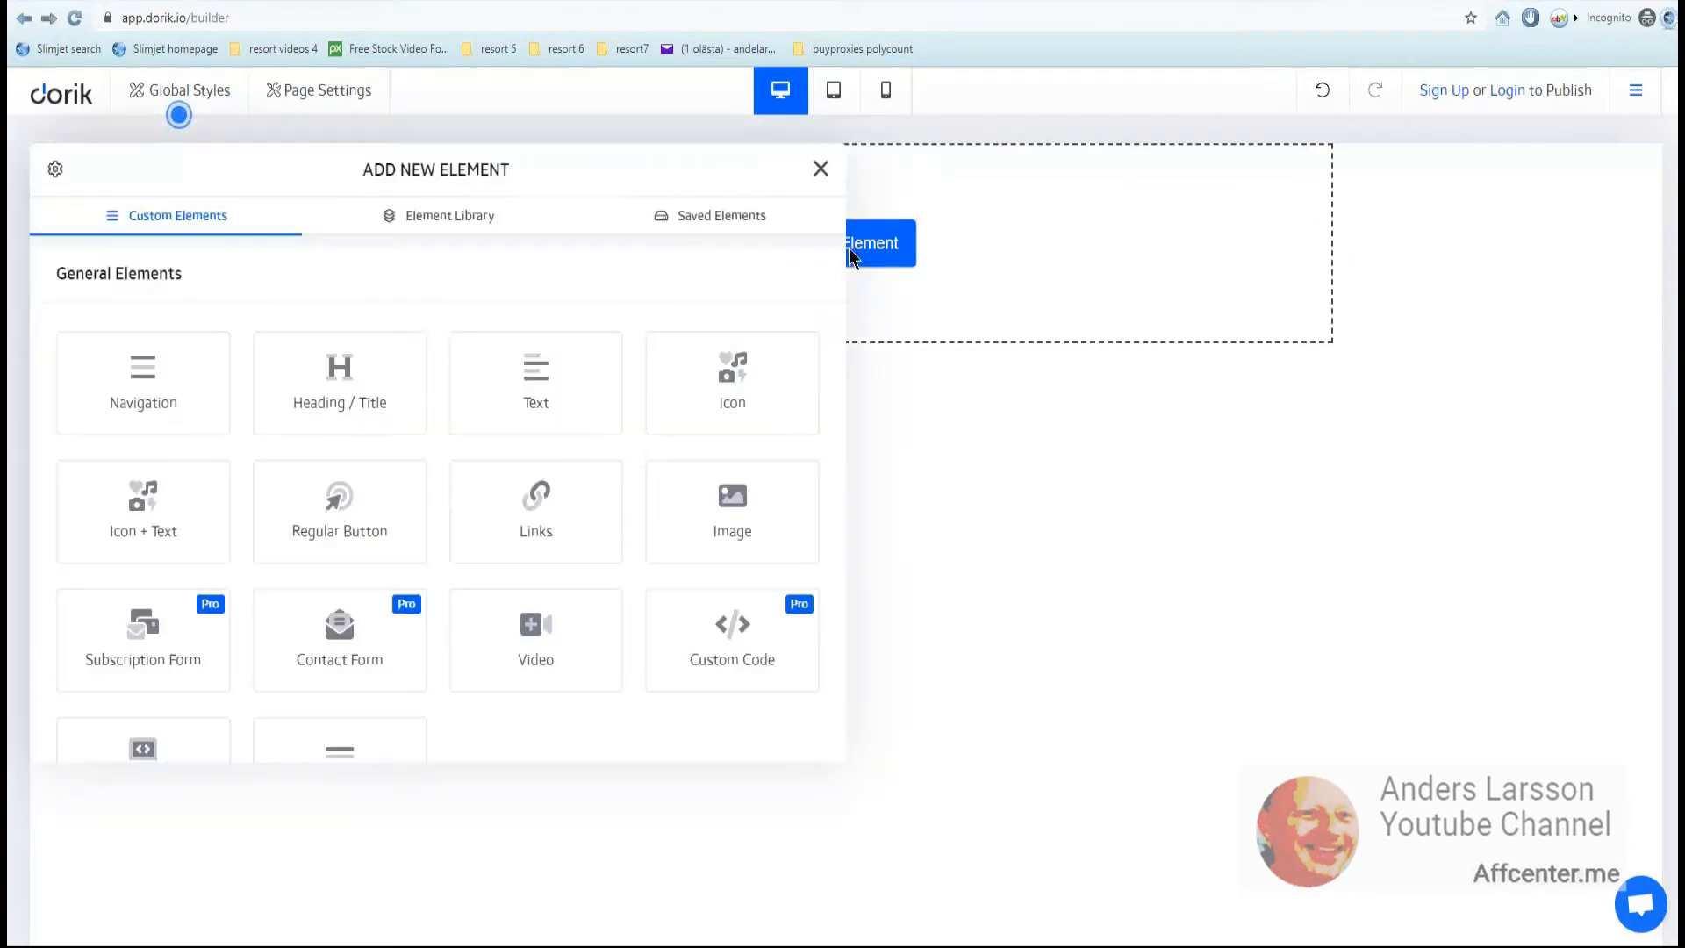
left_click(537, 386)
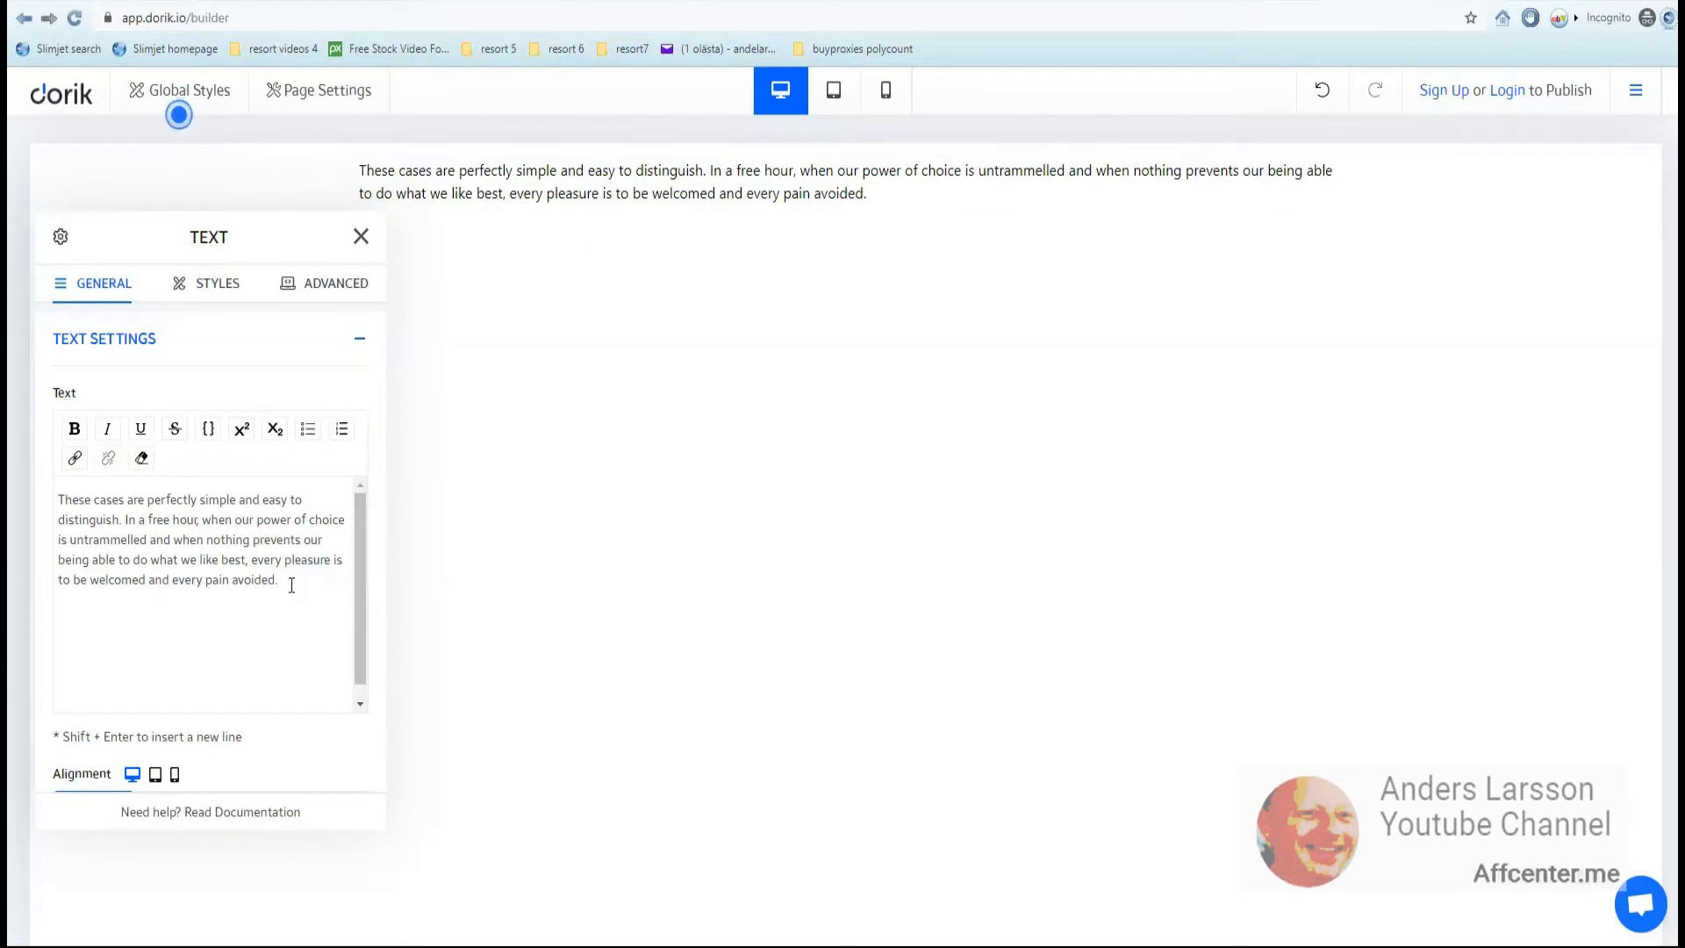
- Replace the sample text with a bold sharely.in title, followed by the link lines and descriptions
key("ctrl+a")
type("Hello world how are you.")
key("Return")
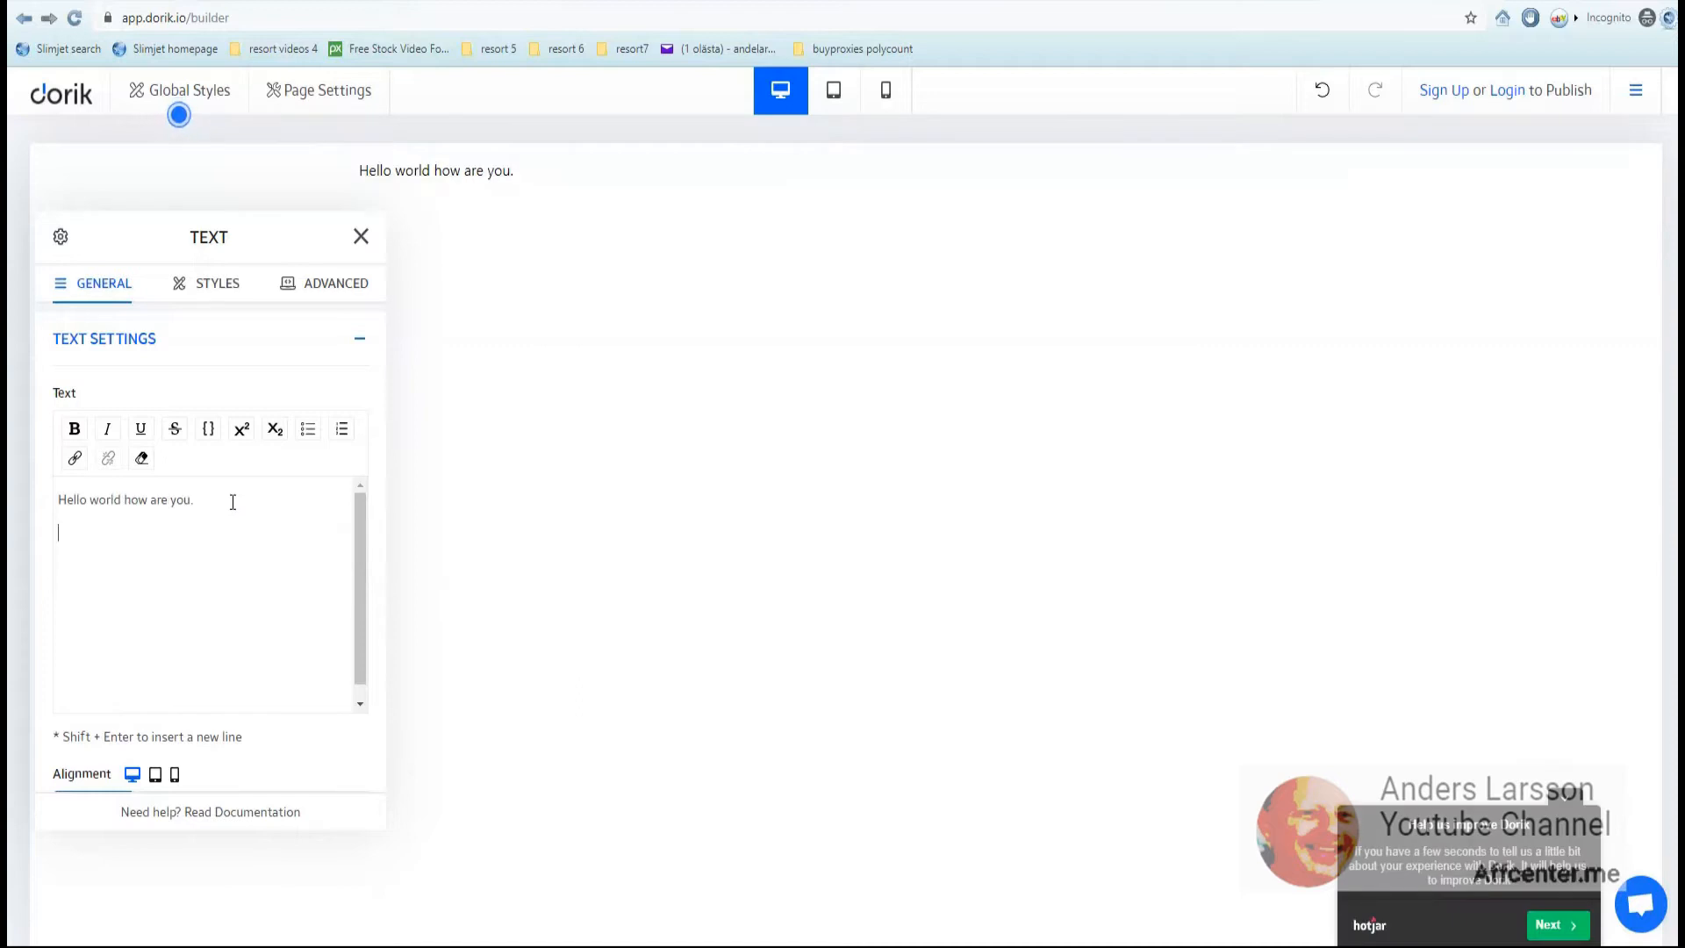
left_click_drag(233, 501, 60, 517)
type("sharely.in - A very cool link sharing service")
key("ctrl+a")
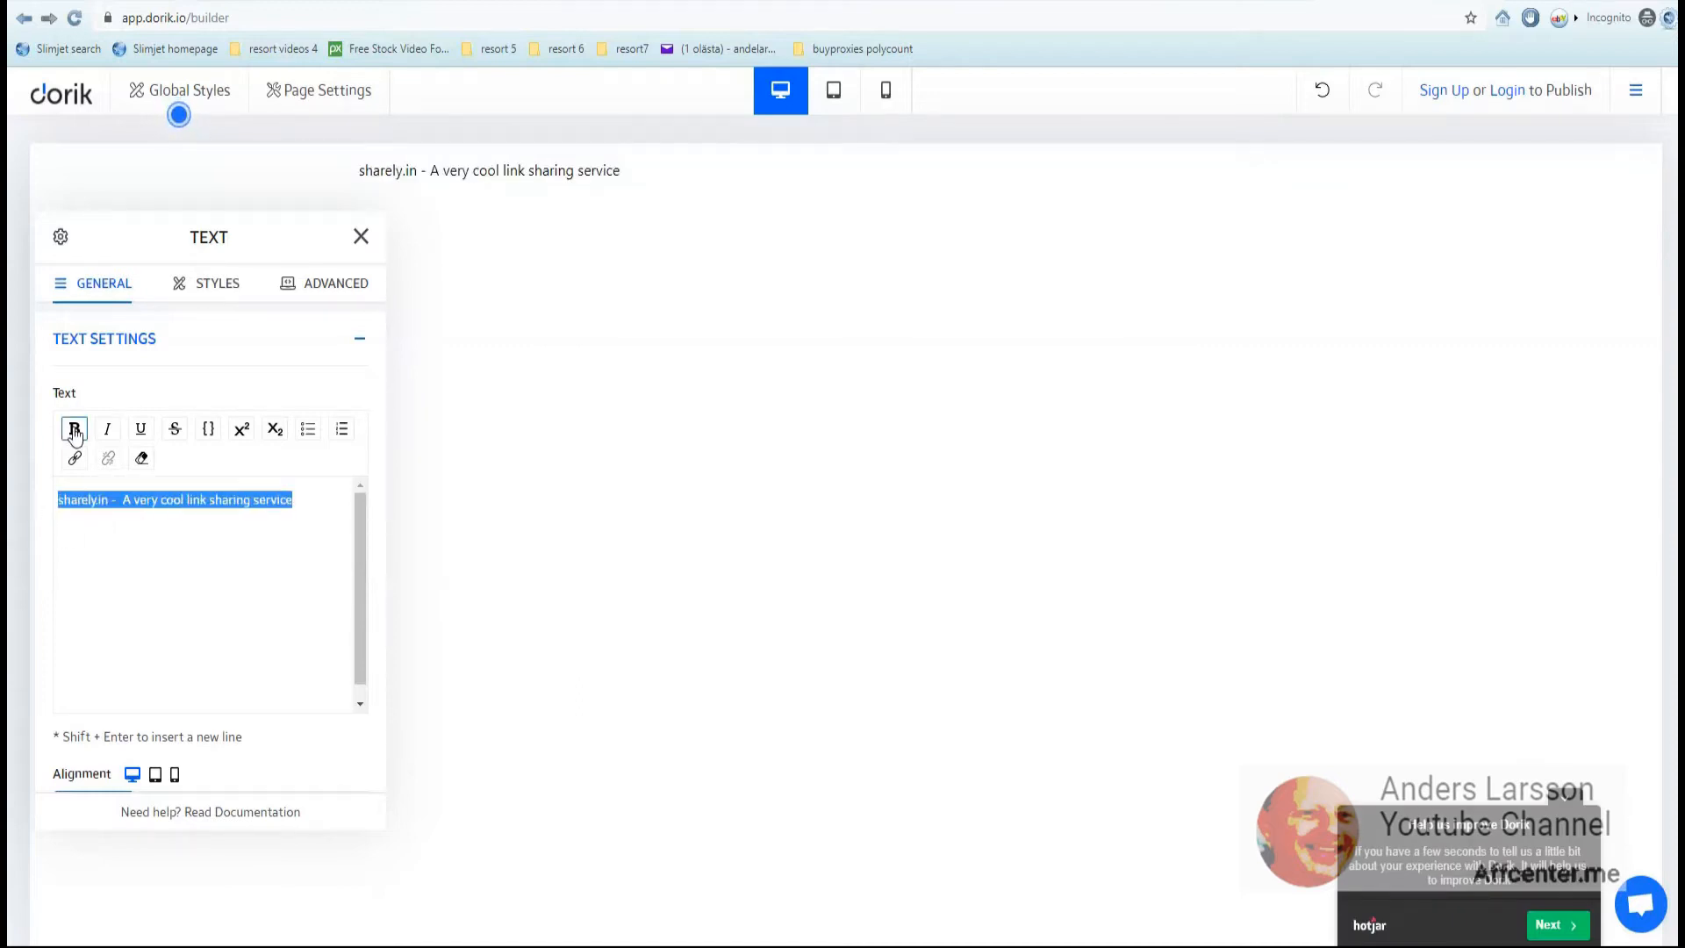
left_click(74, 431)
left_click(75, 546)
type("★ https://youtu.be/QvC7I1wQo1A - A very cool link sharing service This service is similar to a link shortener but instead of one link you can share all your best recommendations and assign a category to them. Search engine love categories and for SEO purpose I think this is a much better solution. My Fundraising campaign ★ https://gogetfunding.com/connect-influencers-and-service-owners/")
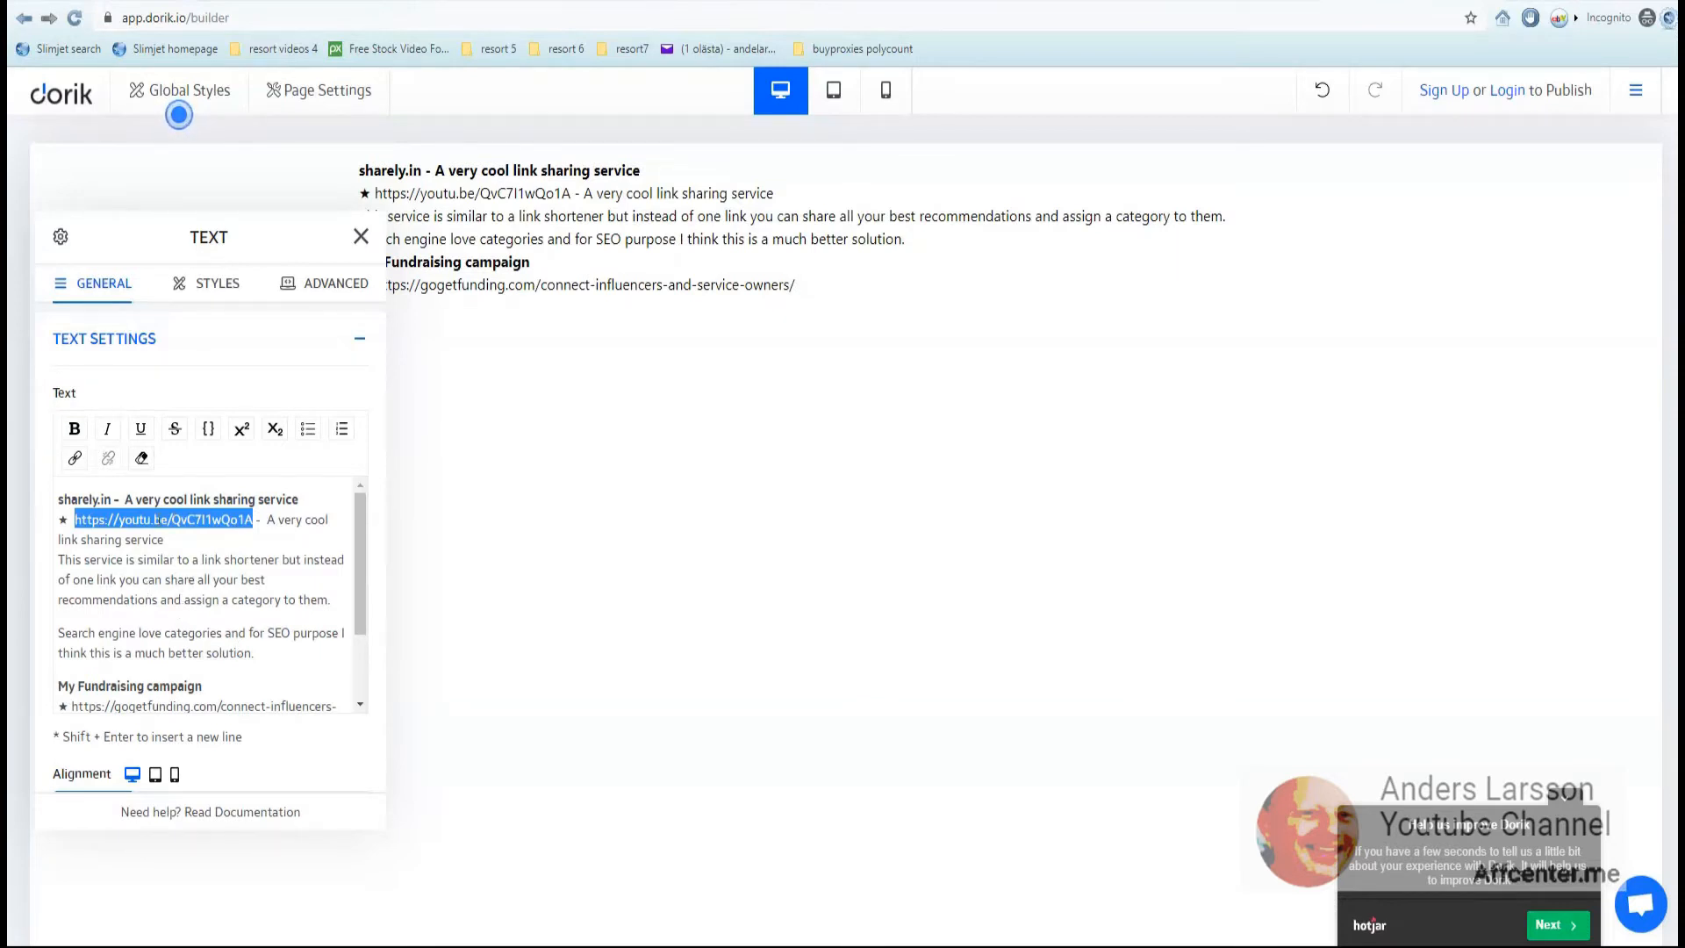
- Link the YouTube URL to its own address, set to open in a new tab
left_click(75, 459)
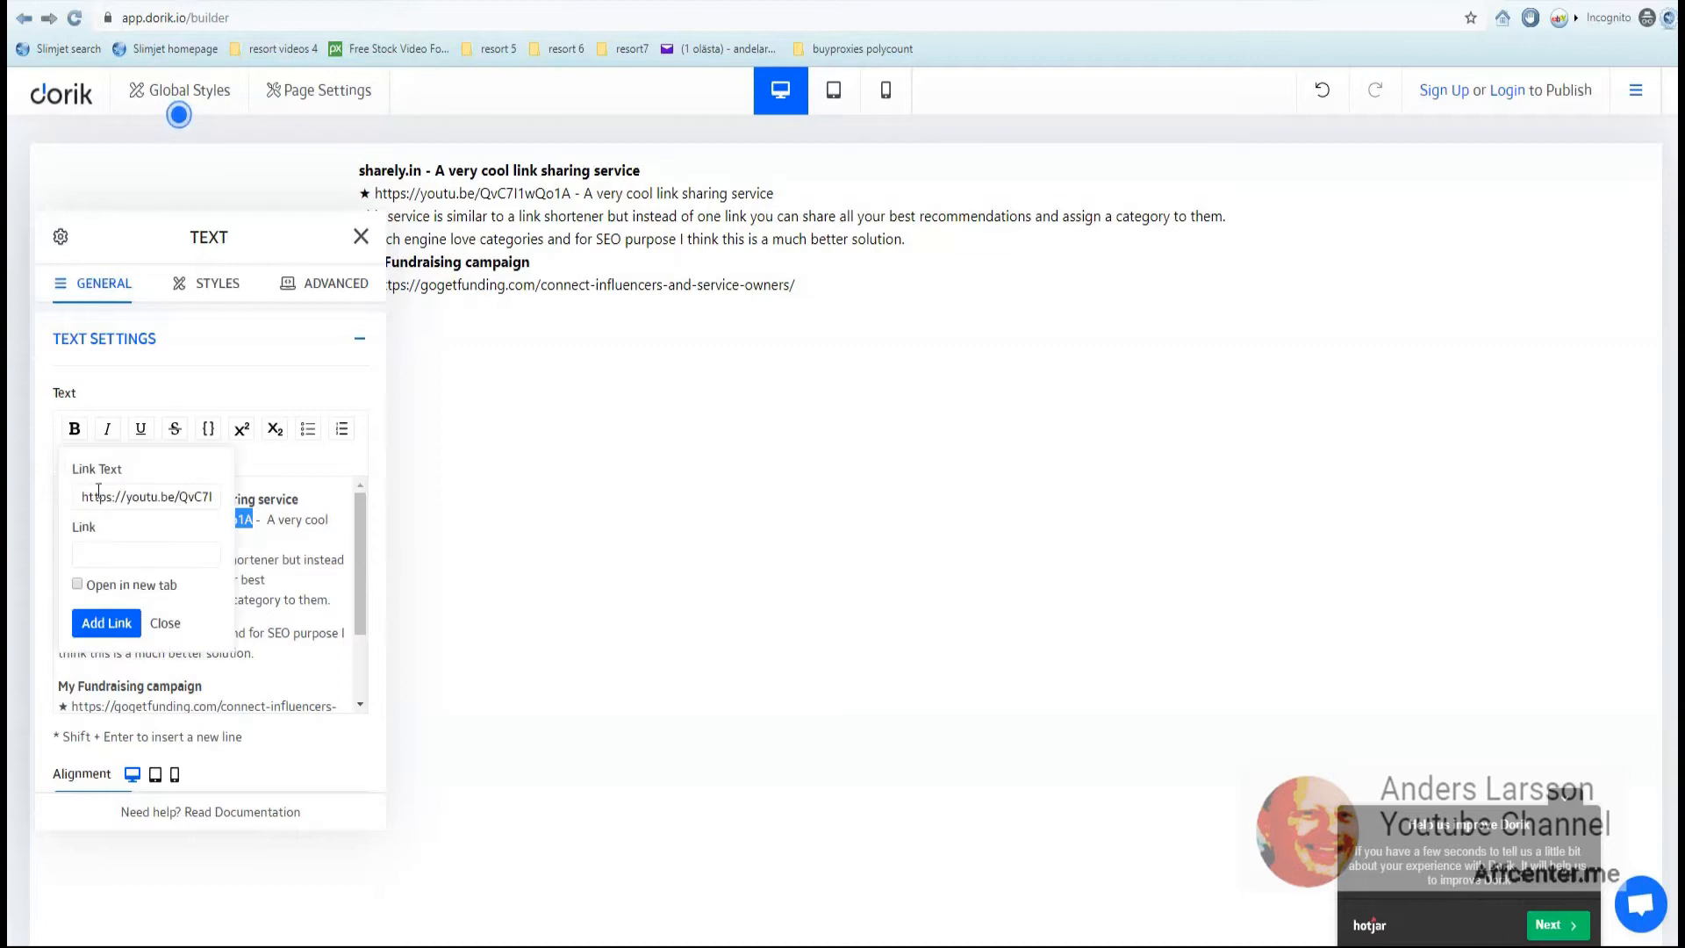
left_click(118, 551)
right_click(123, 555)
left_click(186, 698)
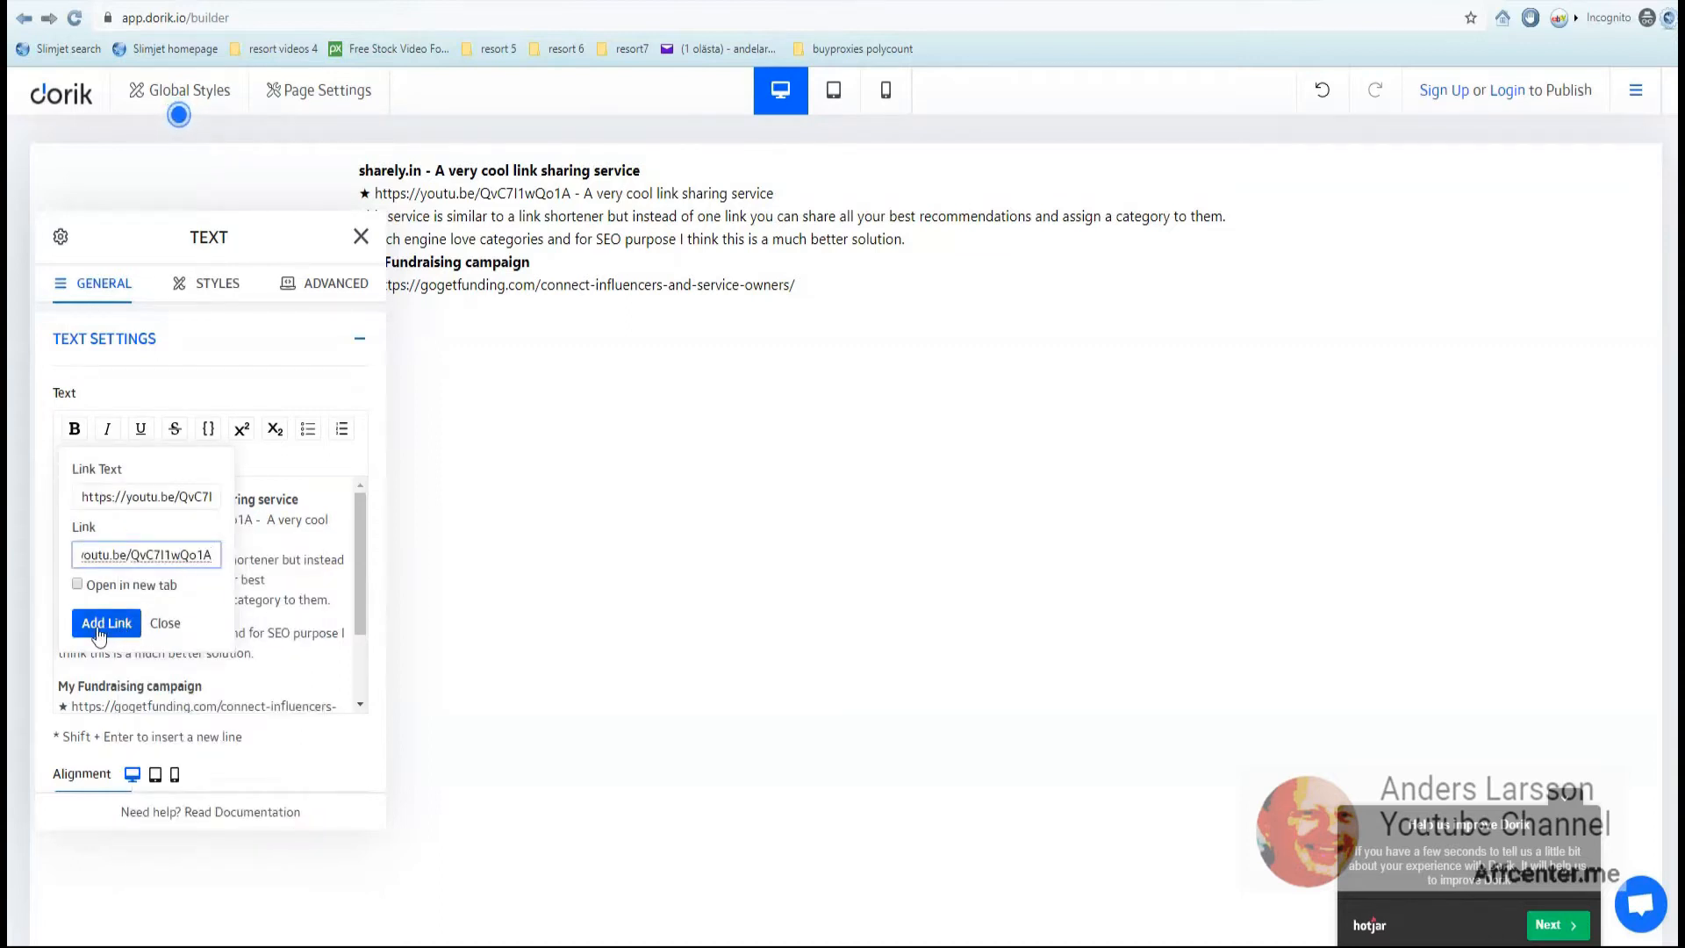
left_click(77, 583)
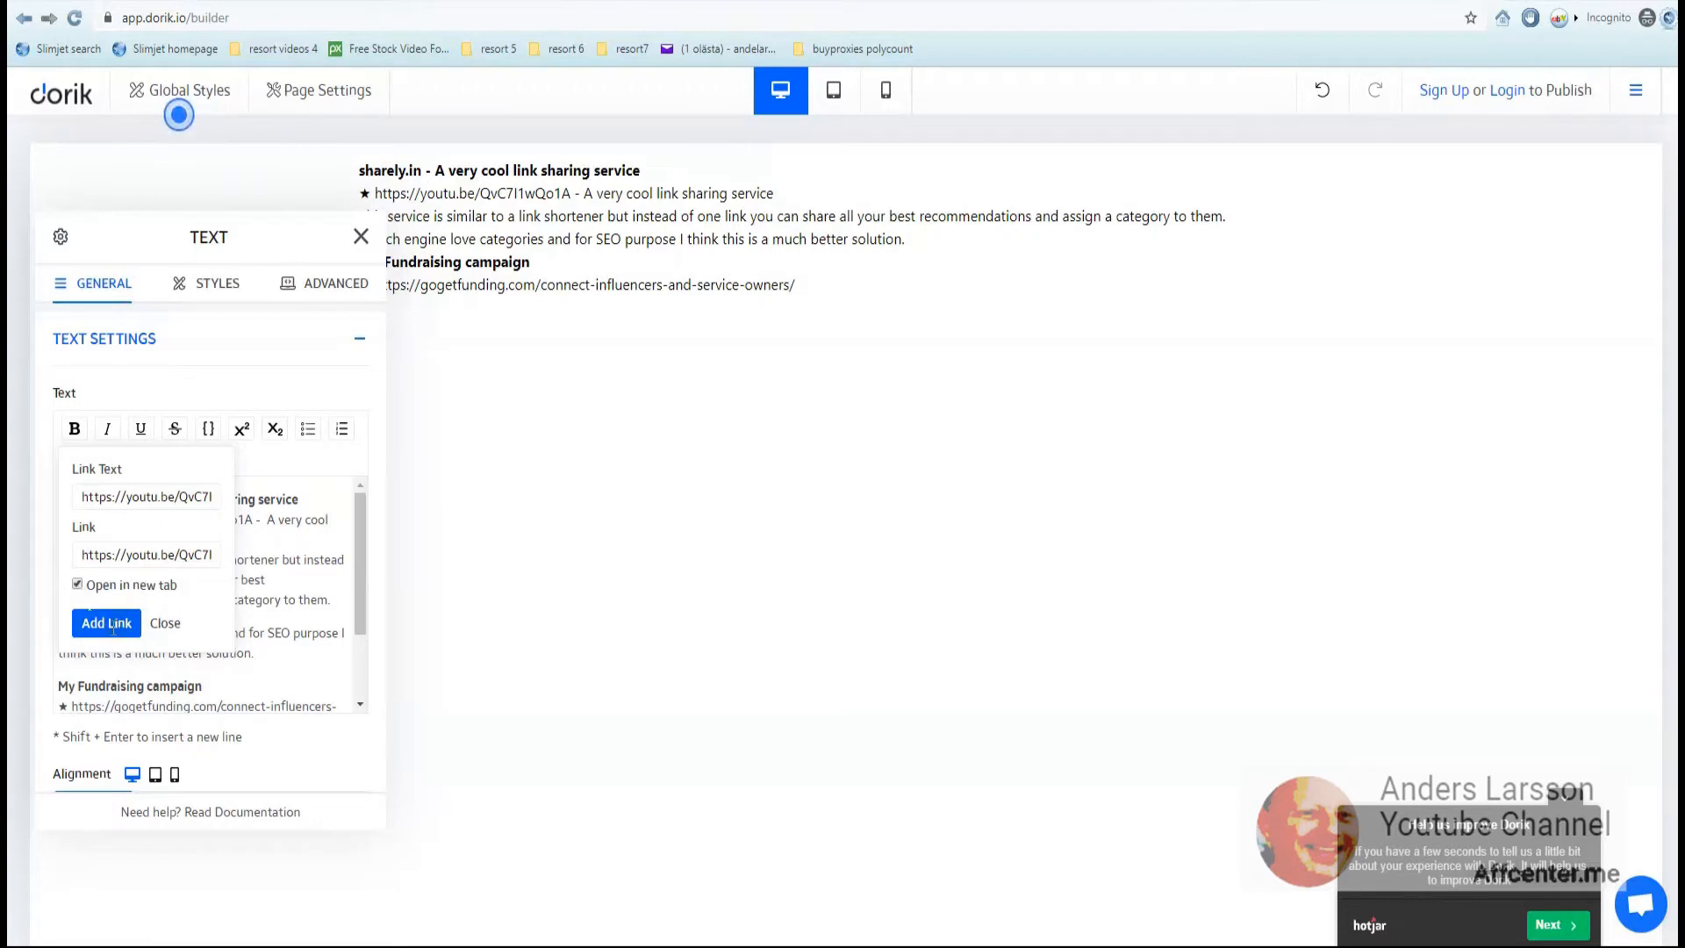
left_click(107, 625)
- Copy the gogetfunding URL, link it to itself, and close the text settings
scroll(126, 648, "down", 3)
left_click_drag(71, 611, 173, 631)
right_click(134, 624)
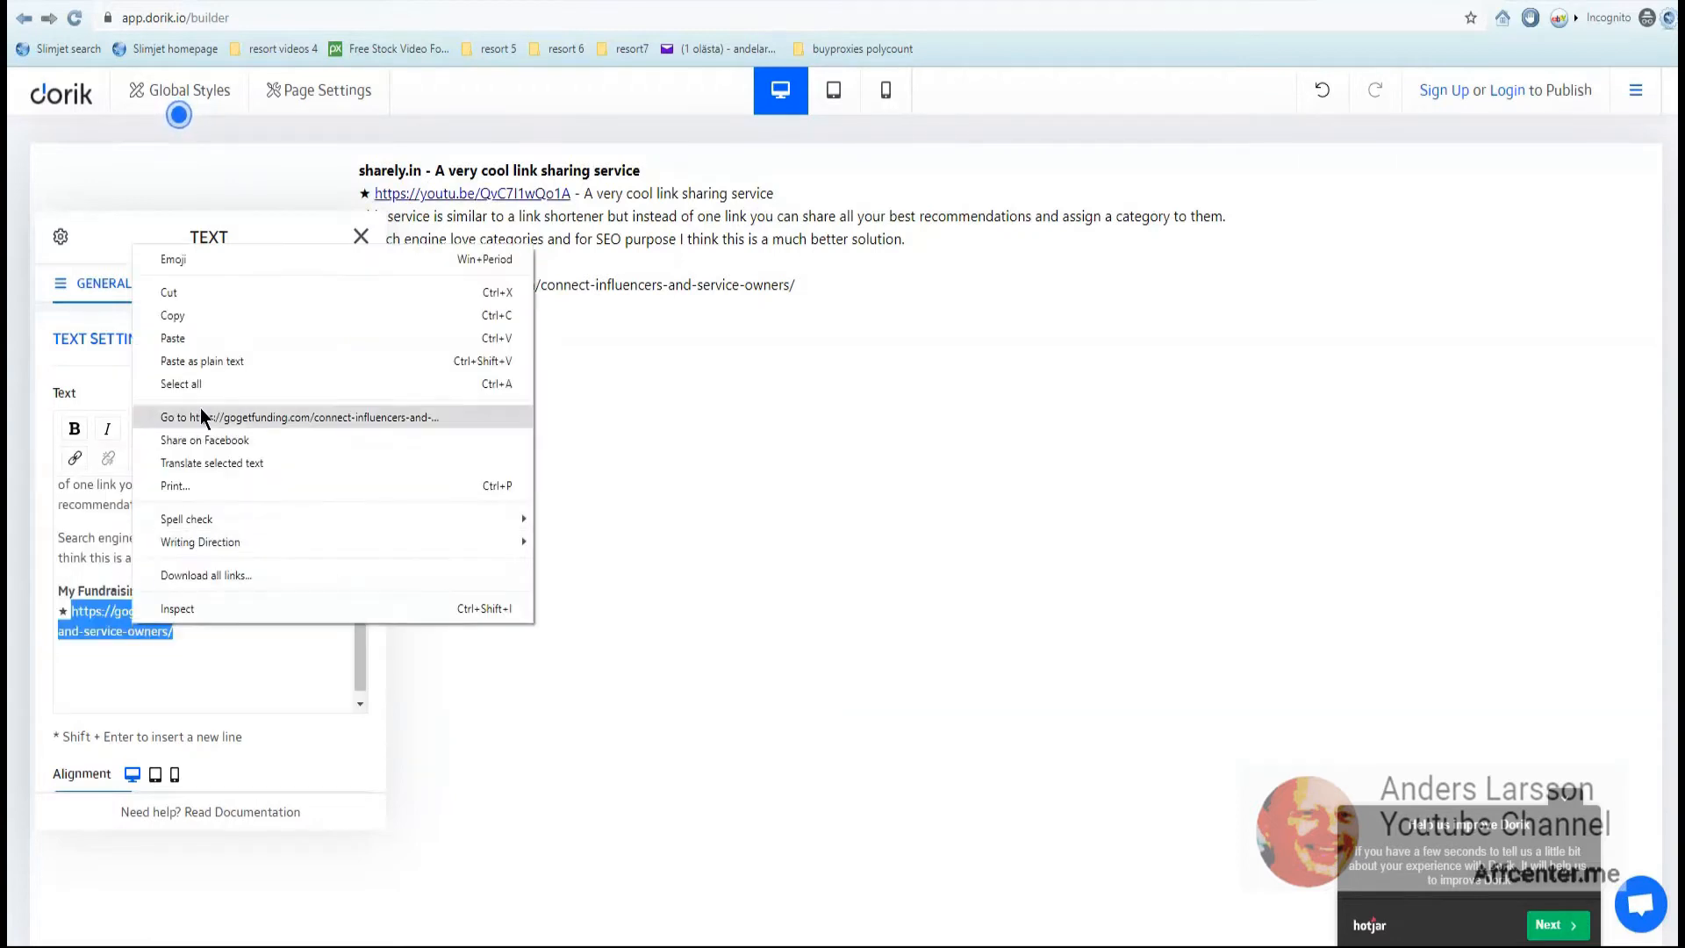
left_click(204, 312)
left_click(74, 457)
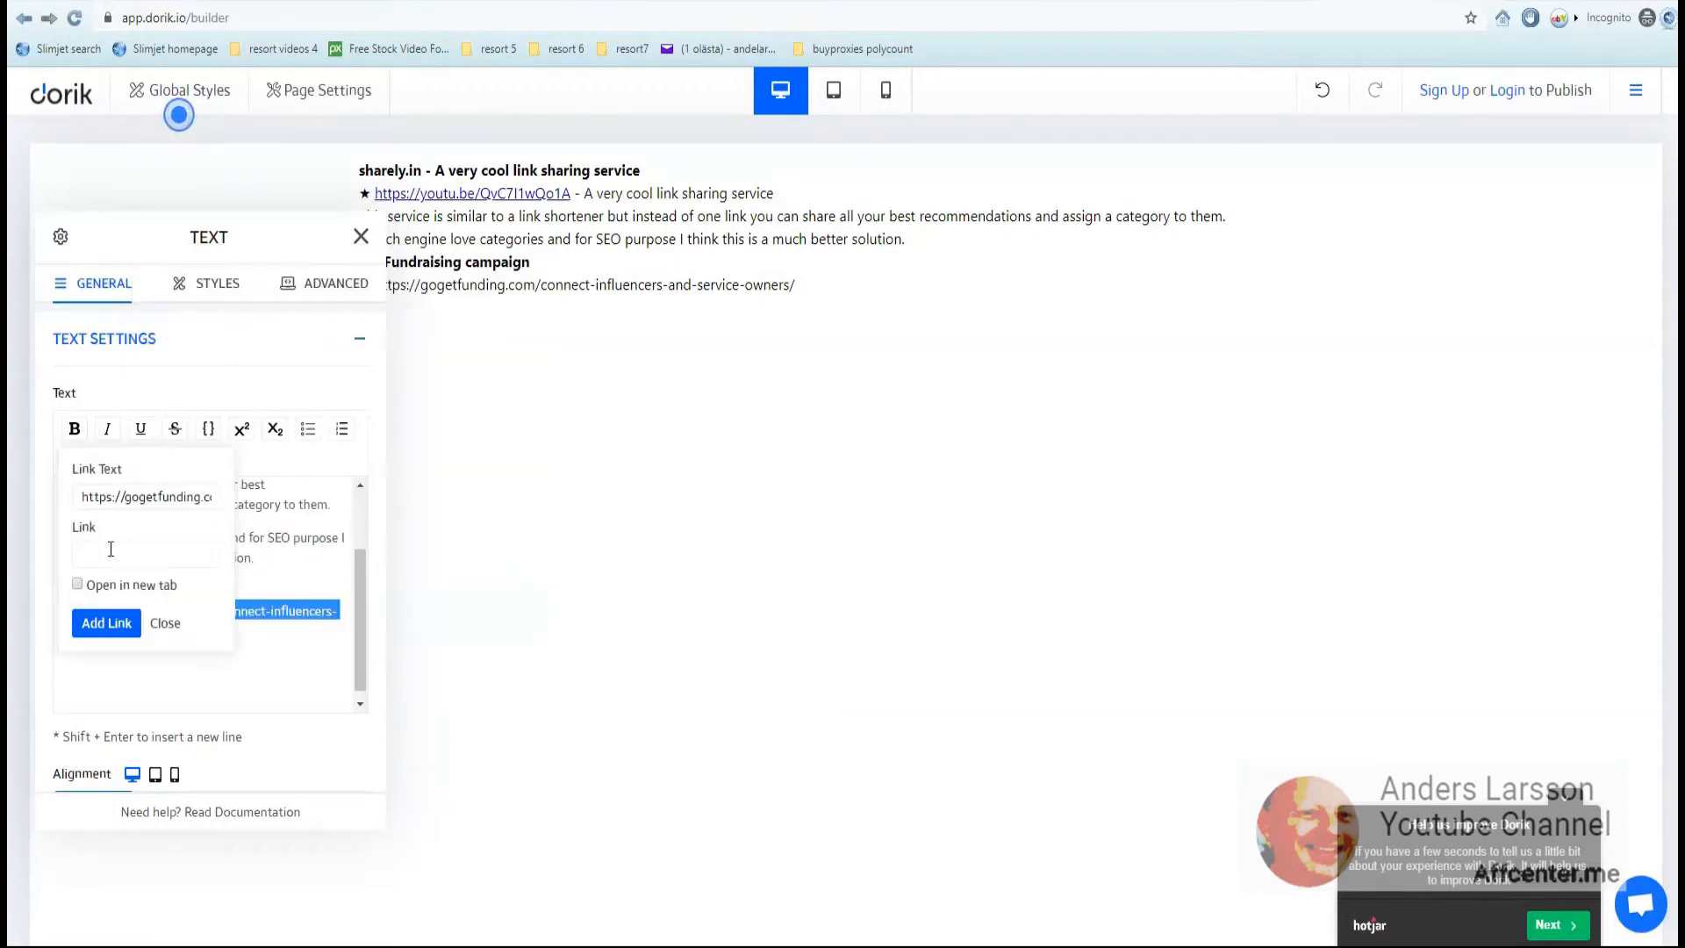
right_click(109, 553)
left_click(157, 703)
left_click(105, 624)
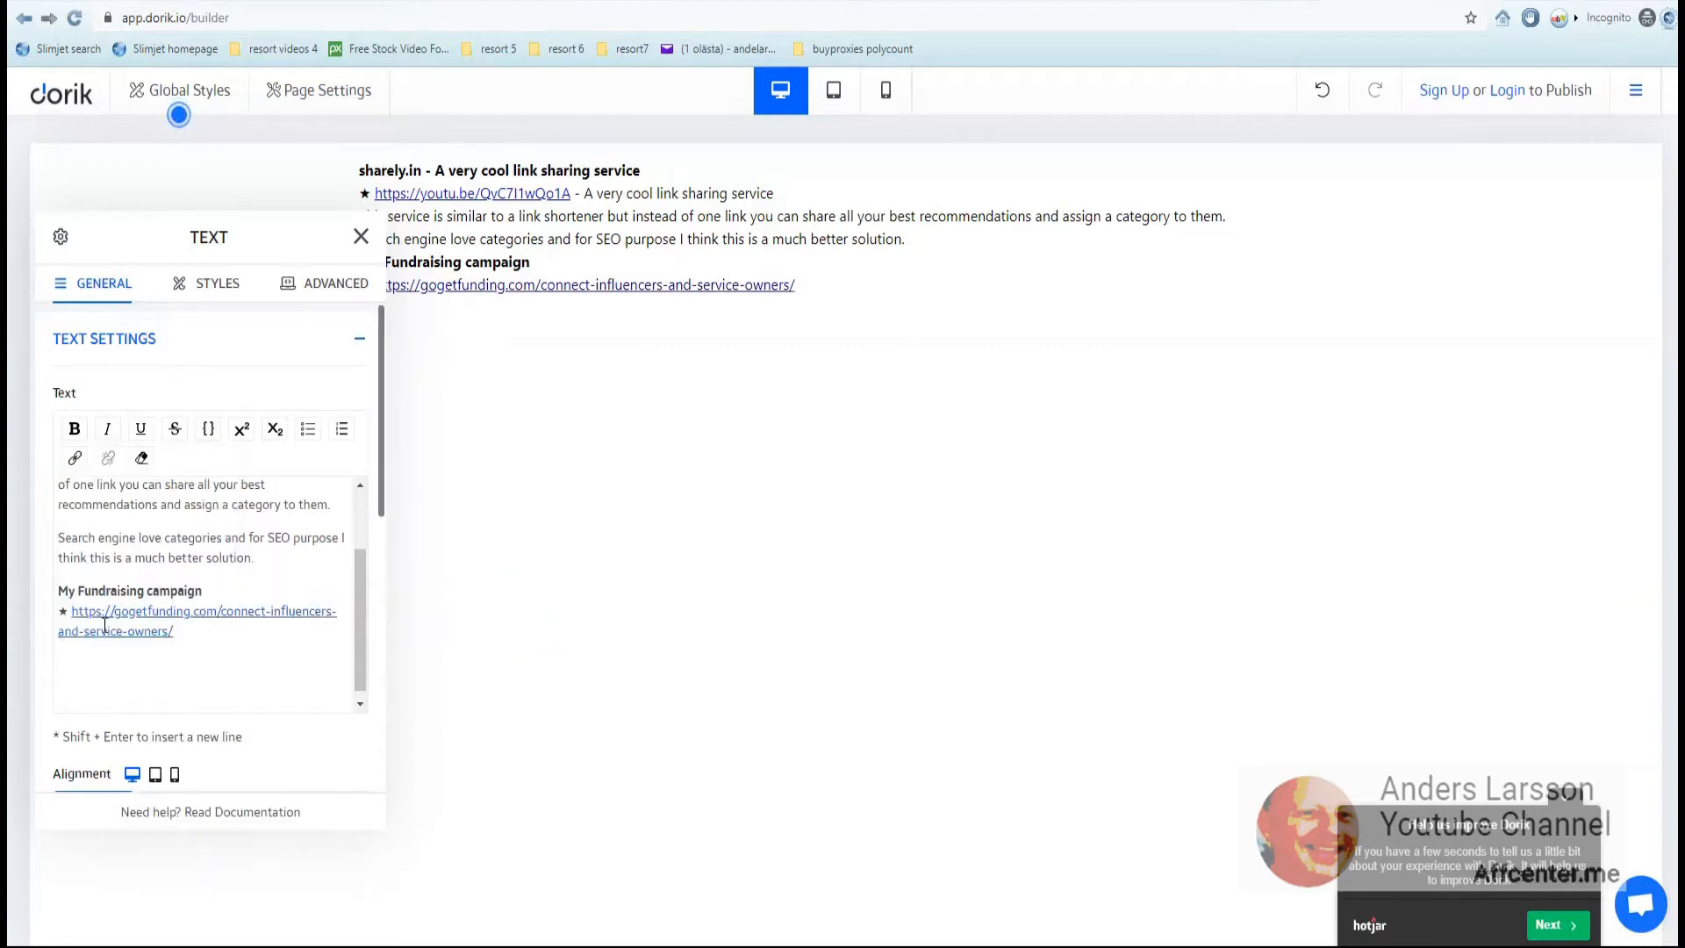
left_click(361, 236)
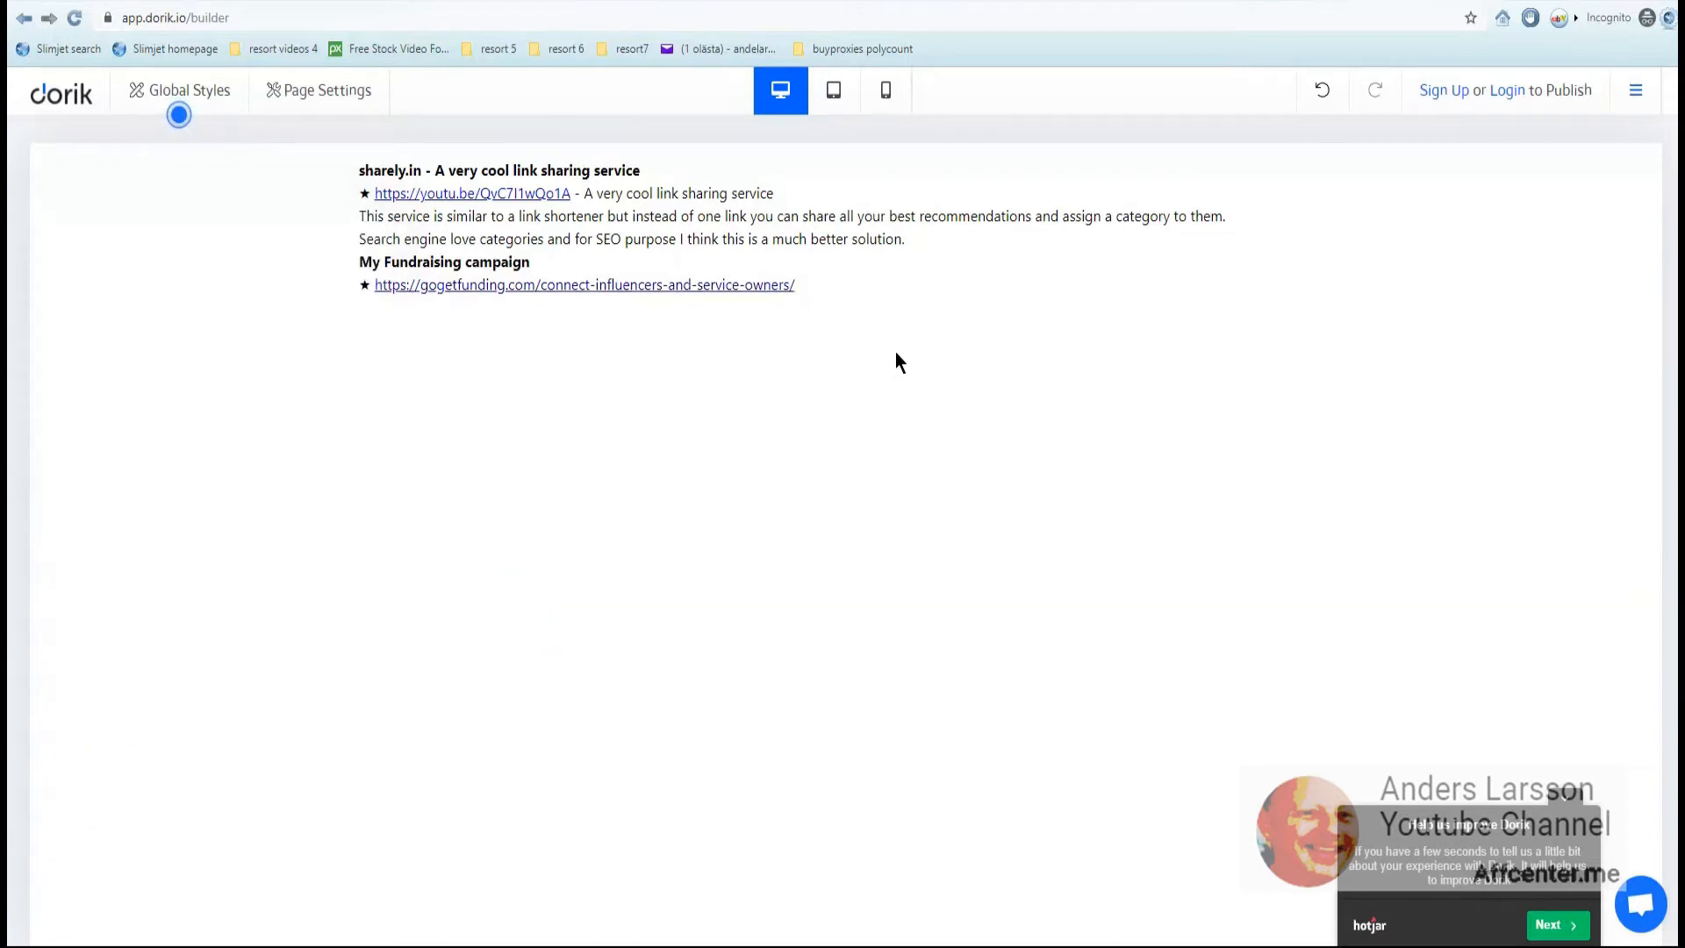
left_click(917, 229)
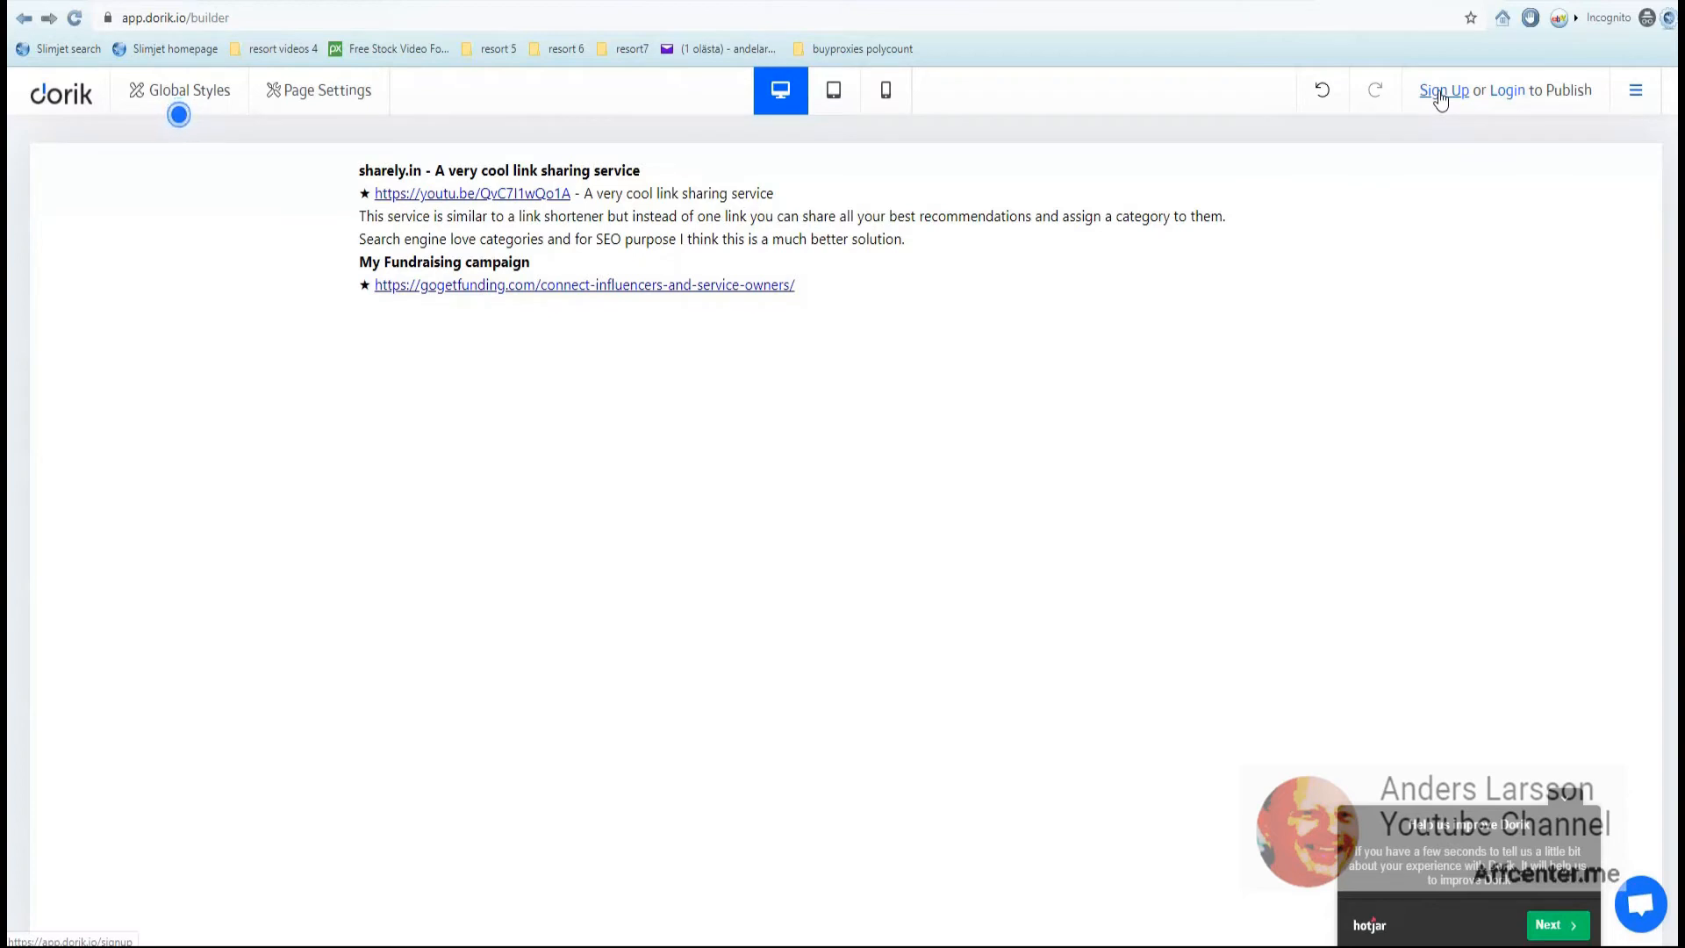
- Get past the feedback survey, create the account, and reopen the page from a blank website
left_click(1551, 927)
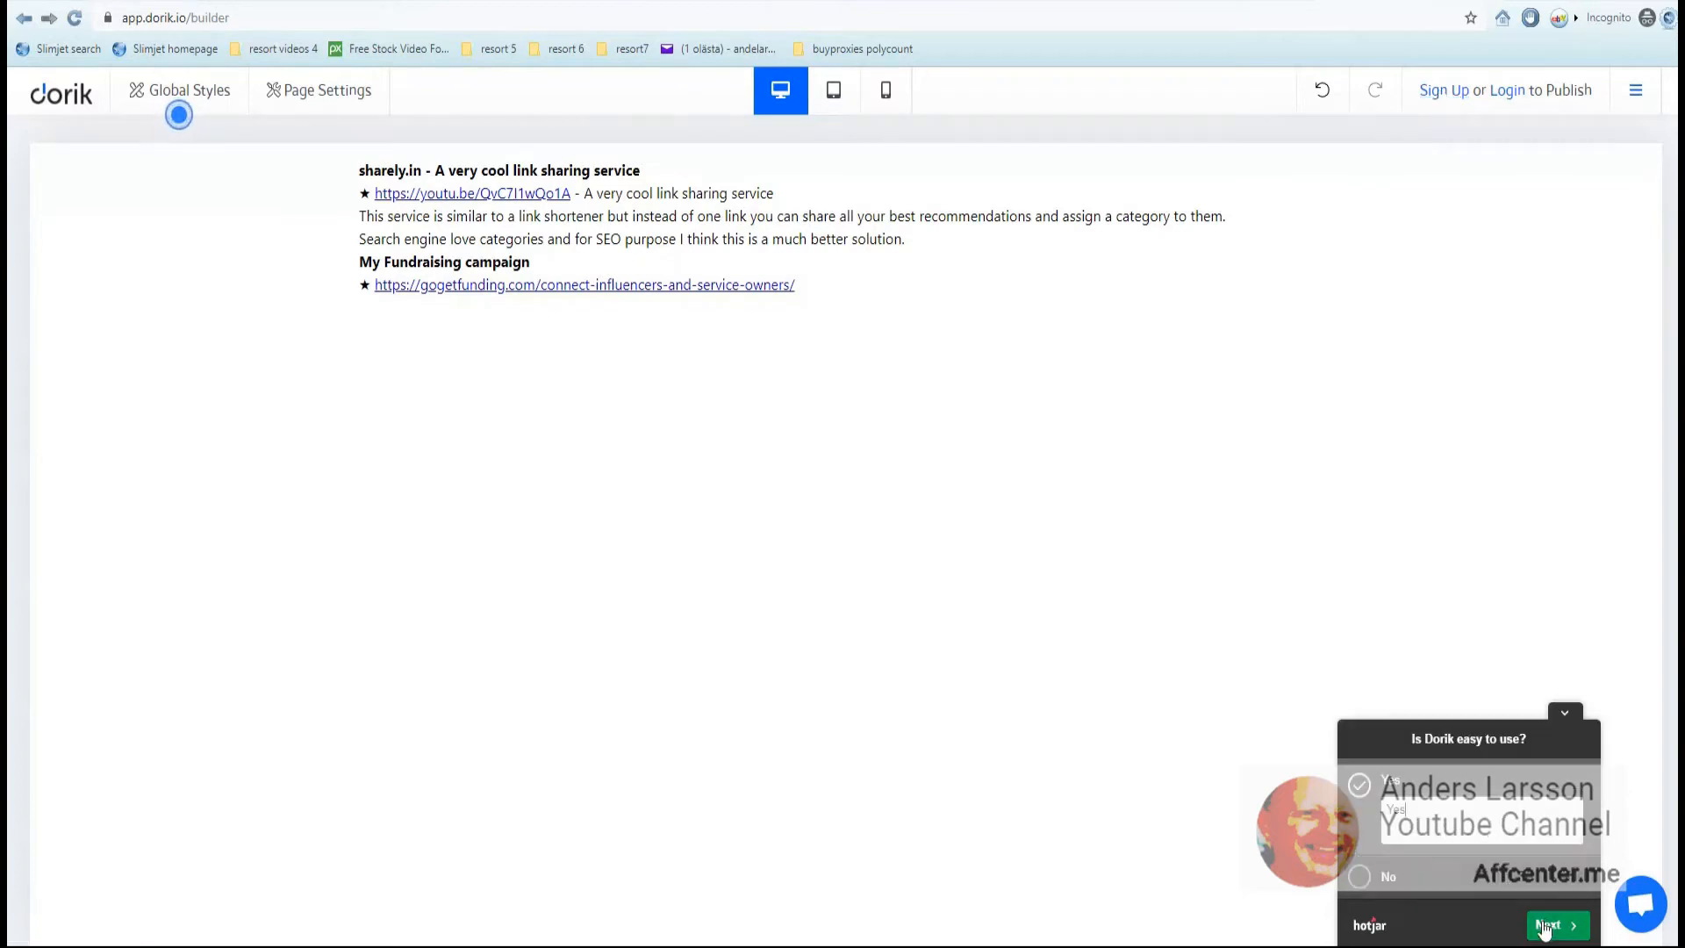
left_click(1553, 930)
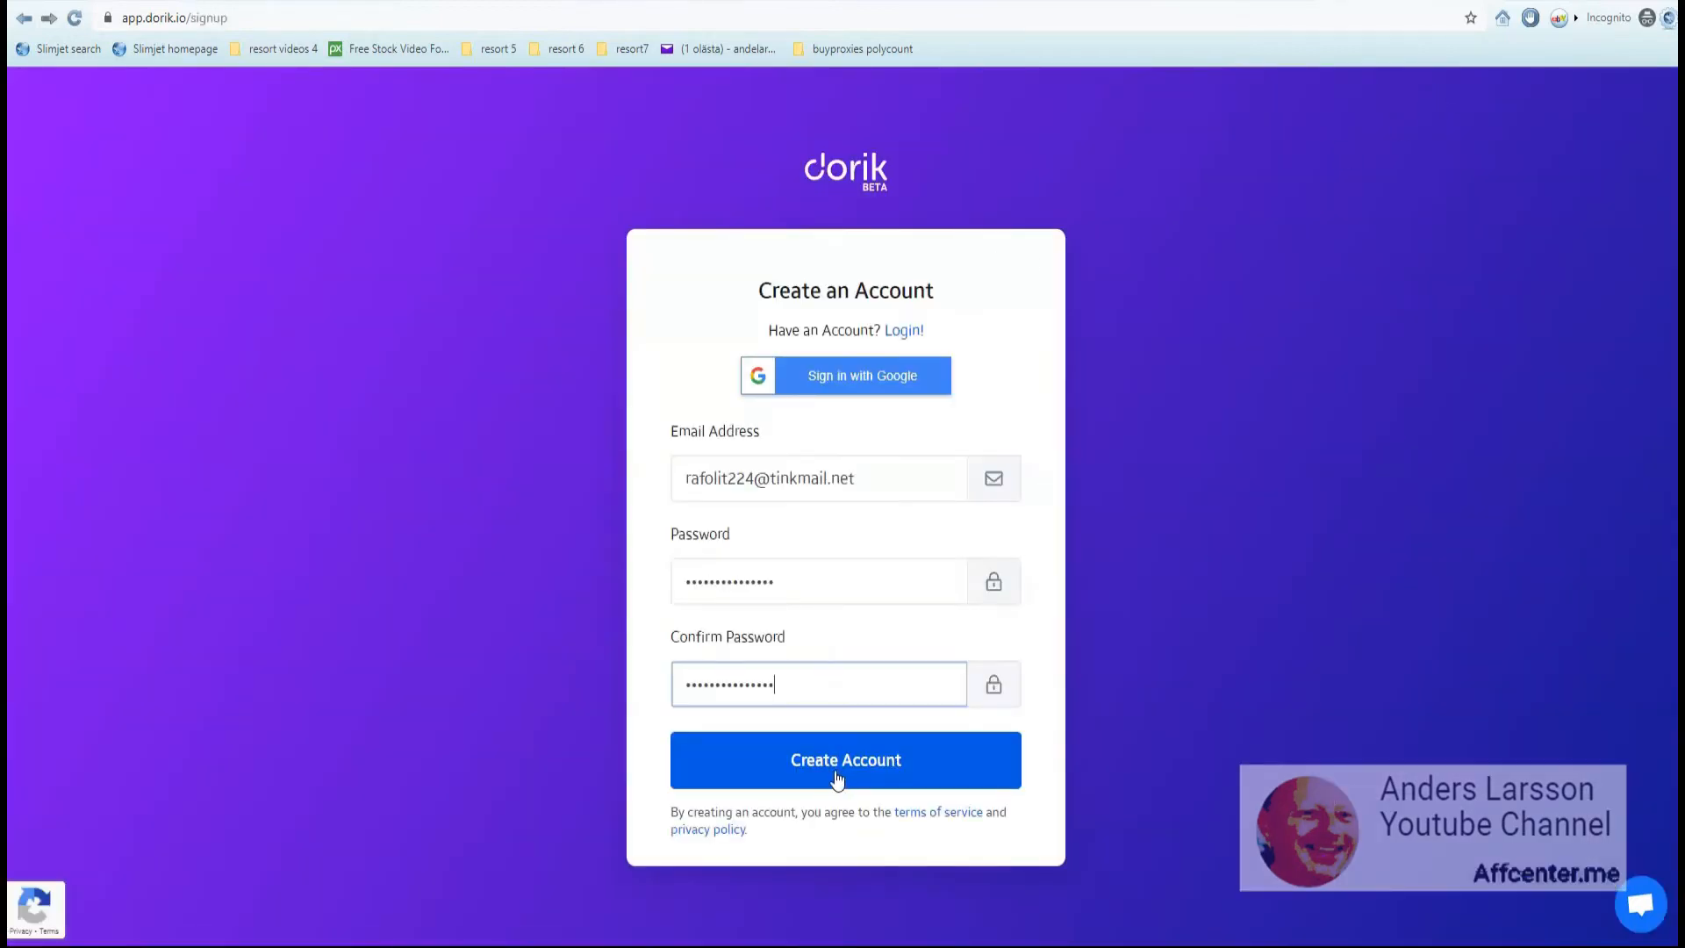
left_click(833, 782)
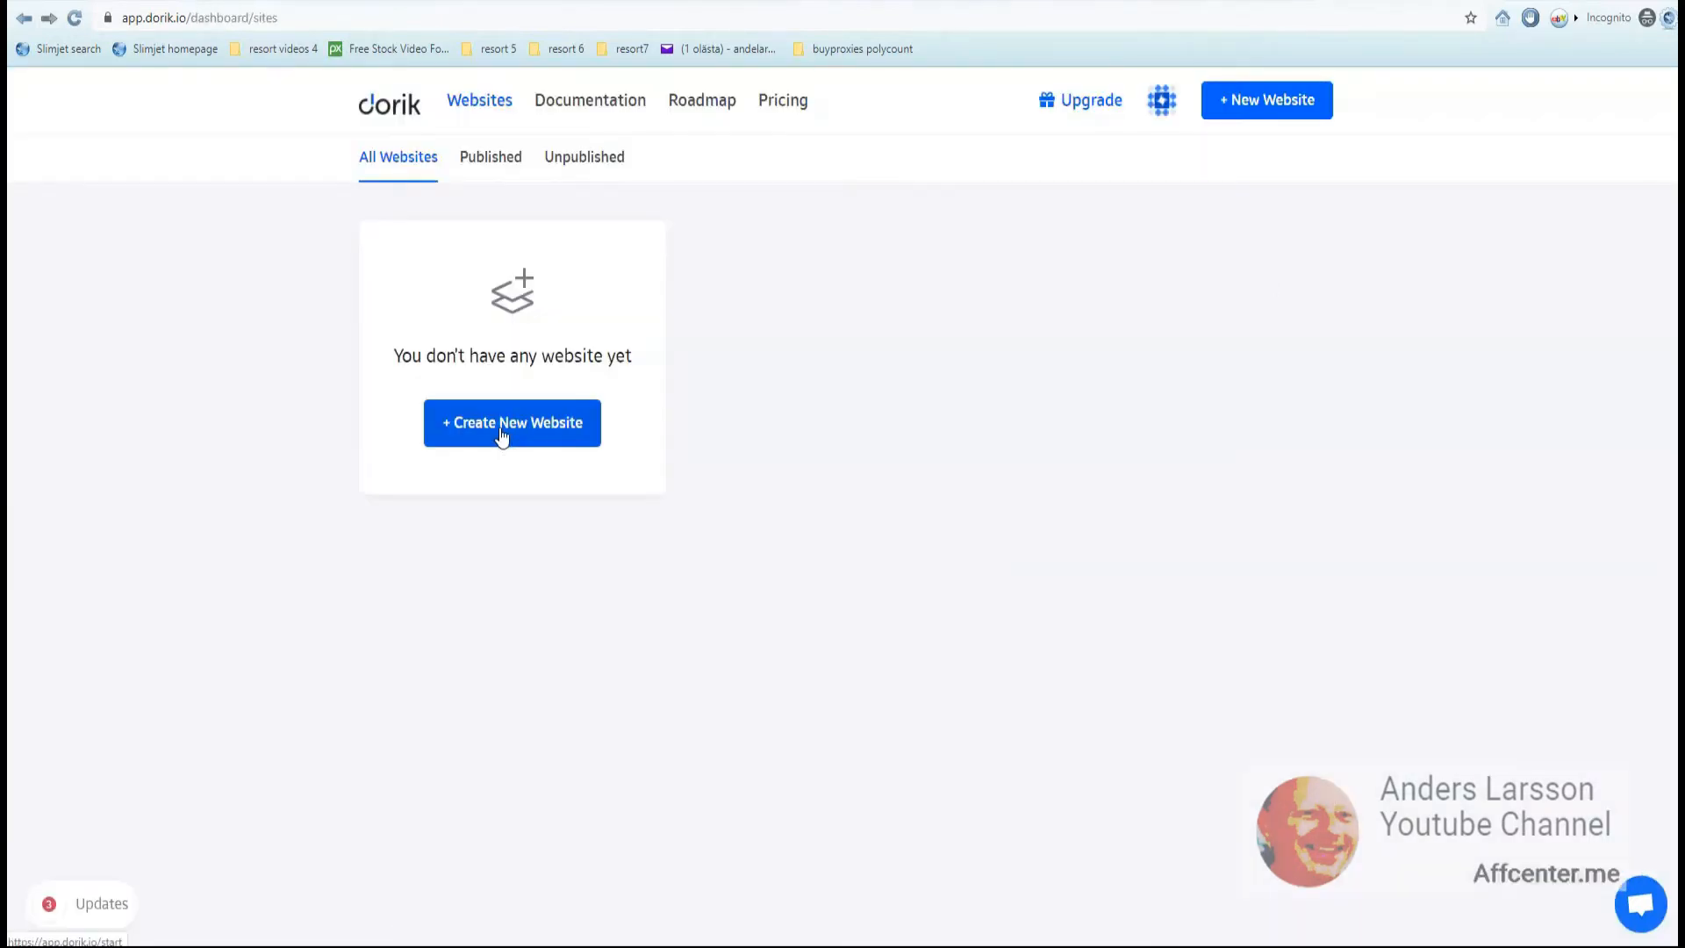
left_click(502, 430)
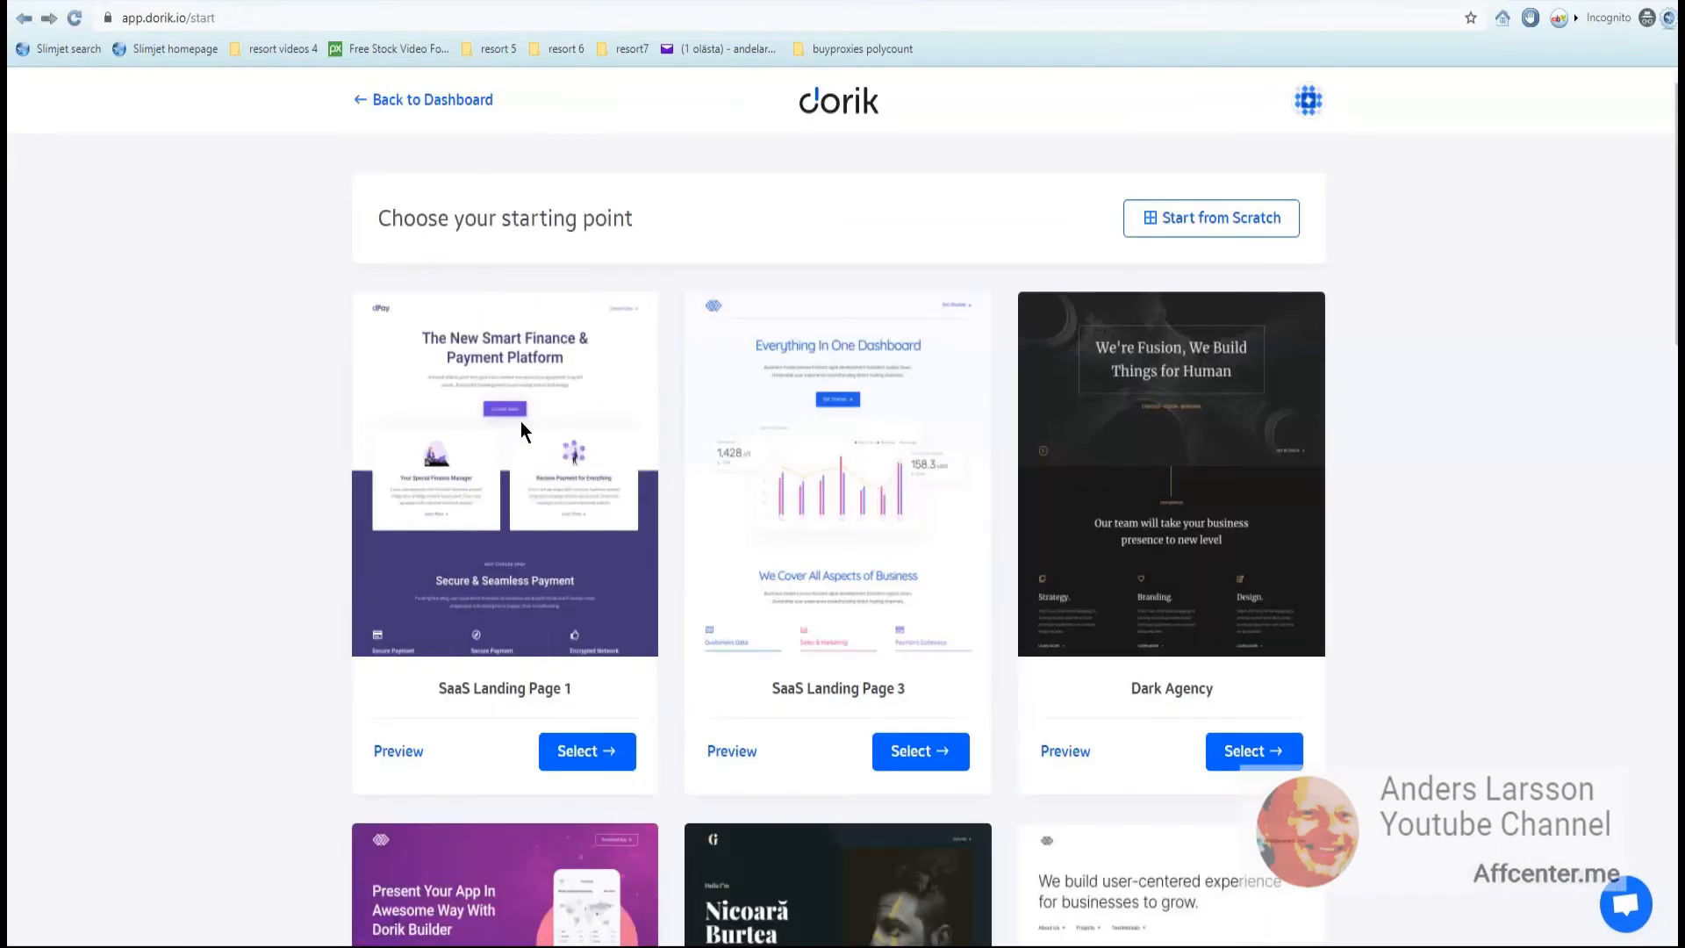
left_click(1188, 231)
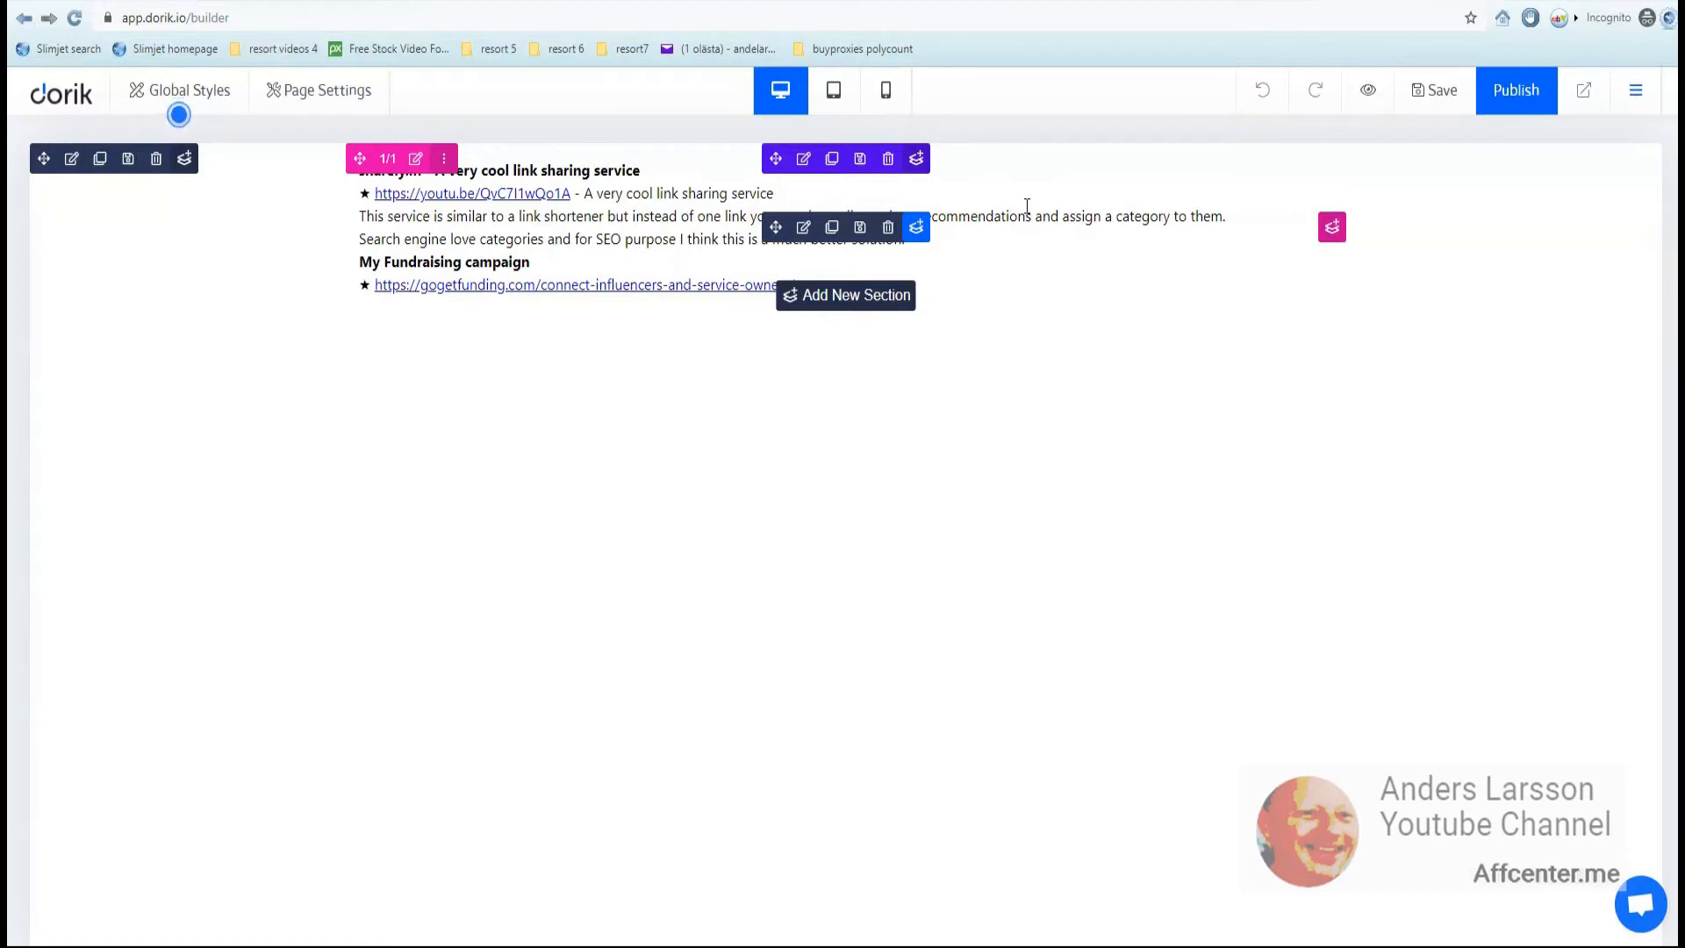
- Add a section below the text holding a Video element and bring up its settings
left_click(821, 303)
left_click(845, 410)
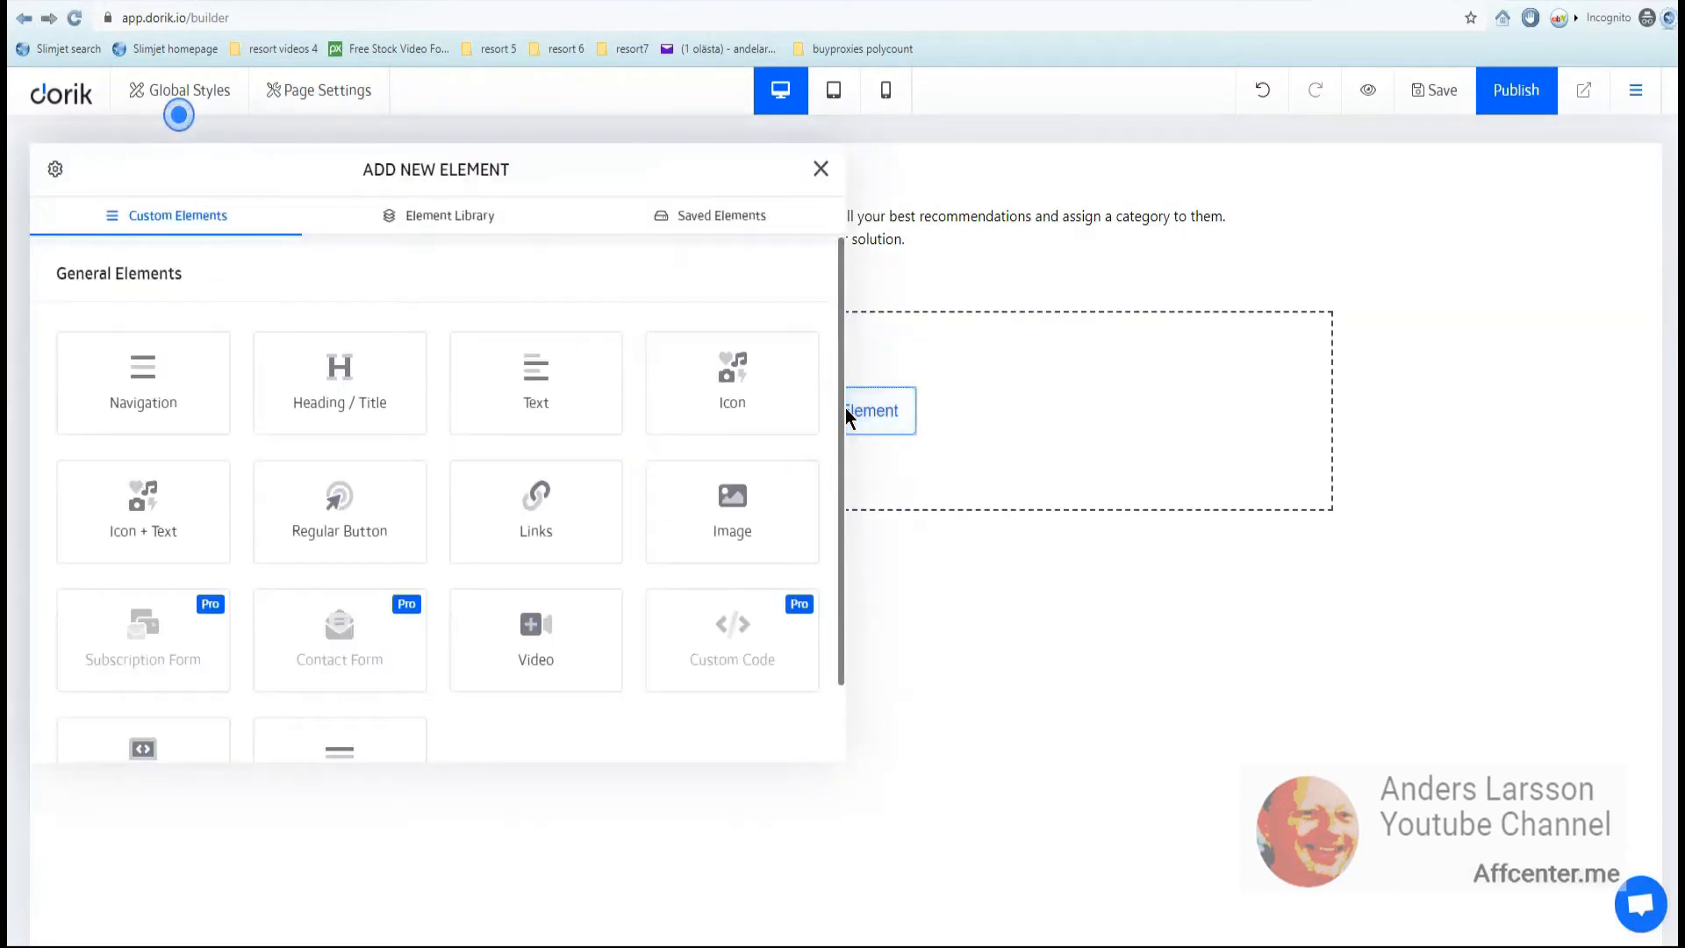
left_click(540, 623)
left_click(801, 300)
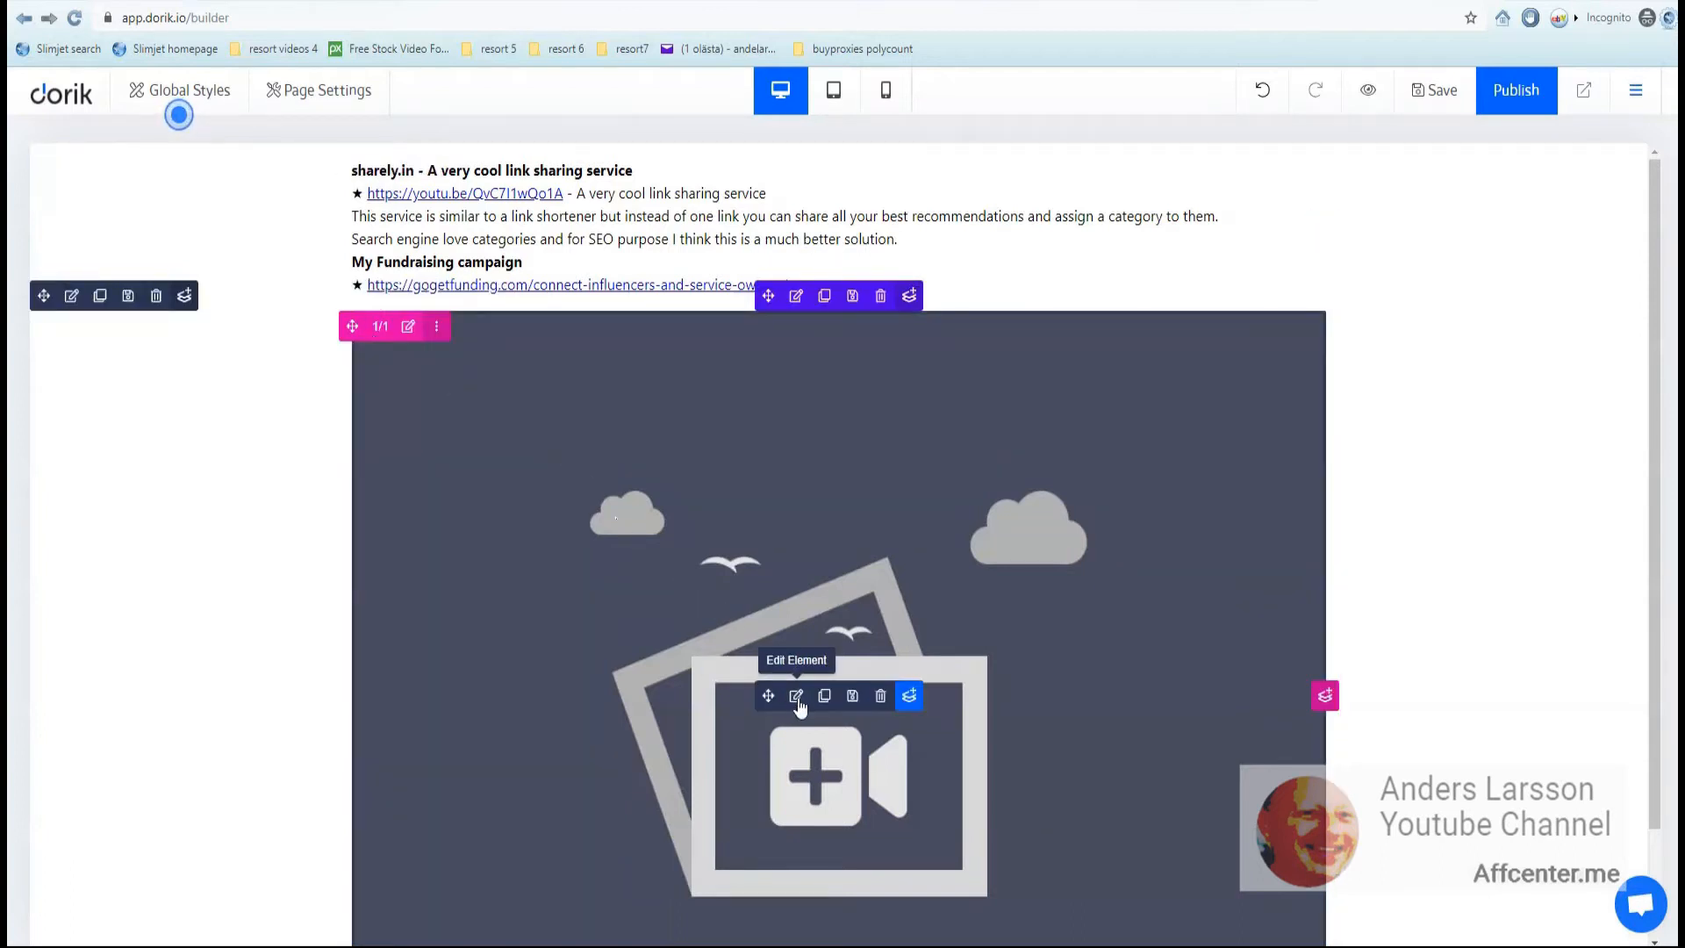
left_click(797, 698)
- Paste the YouTube link into the video URL field and save the page
left_click(123, 607)
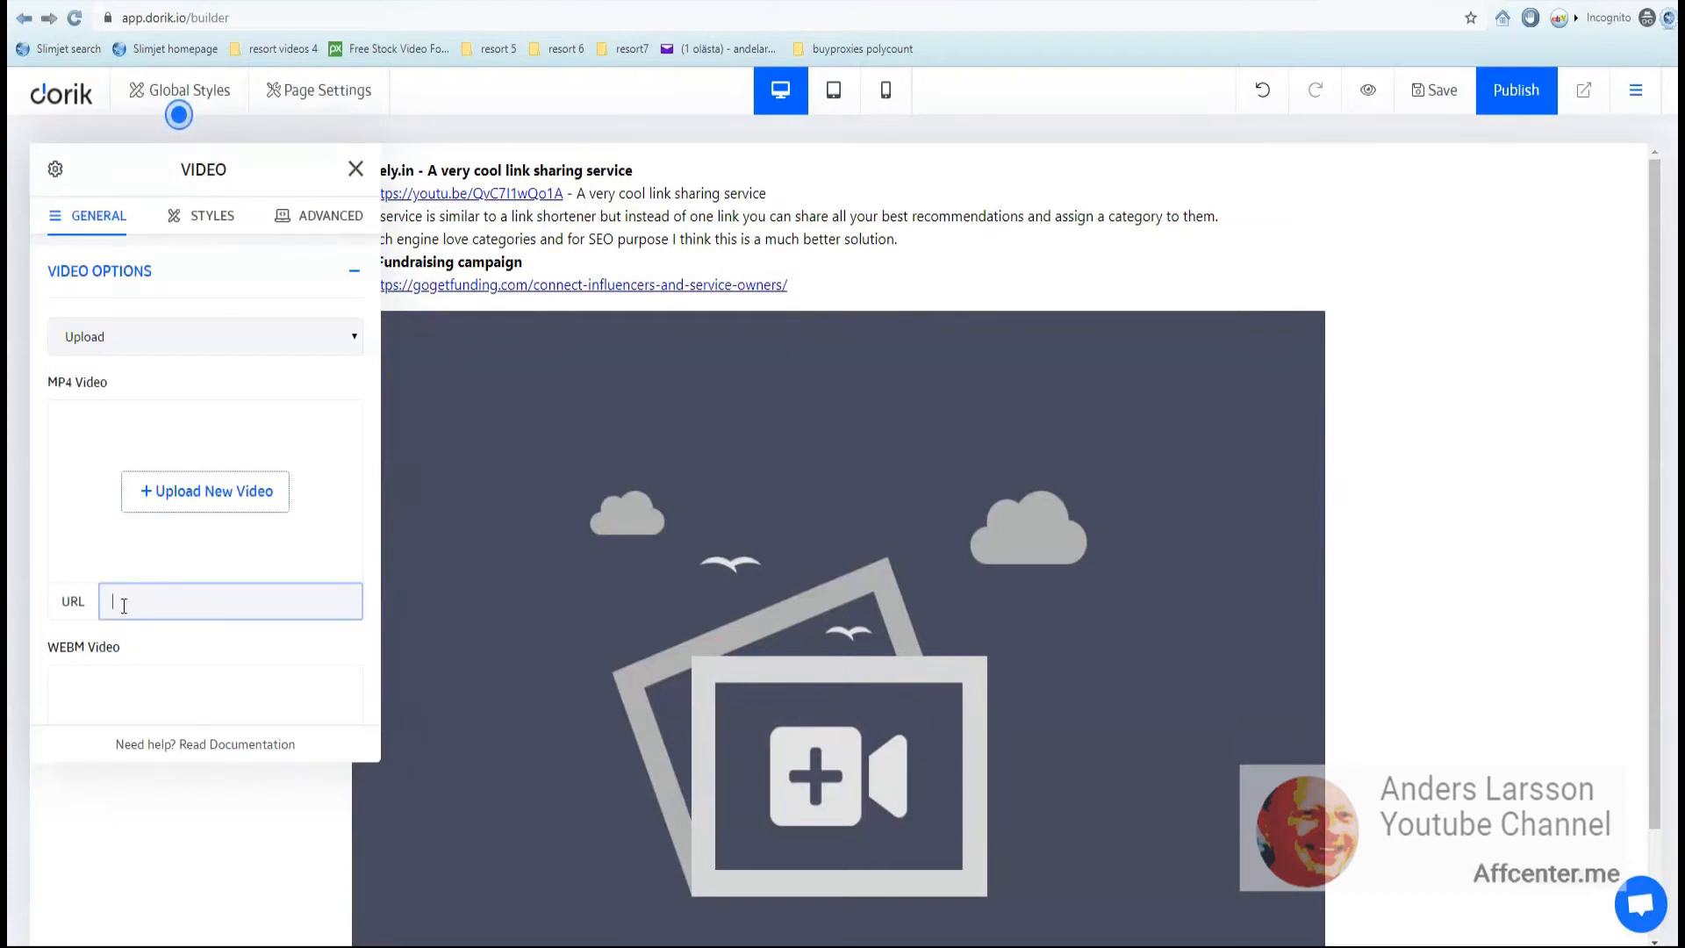
right_click(139, 612)
left_click(179, 756)
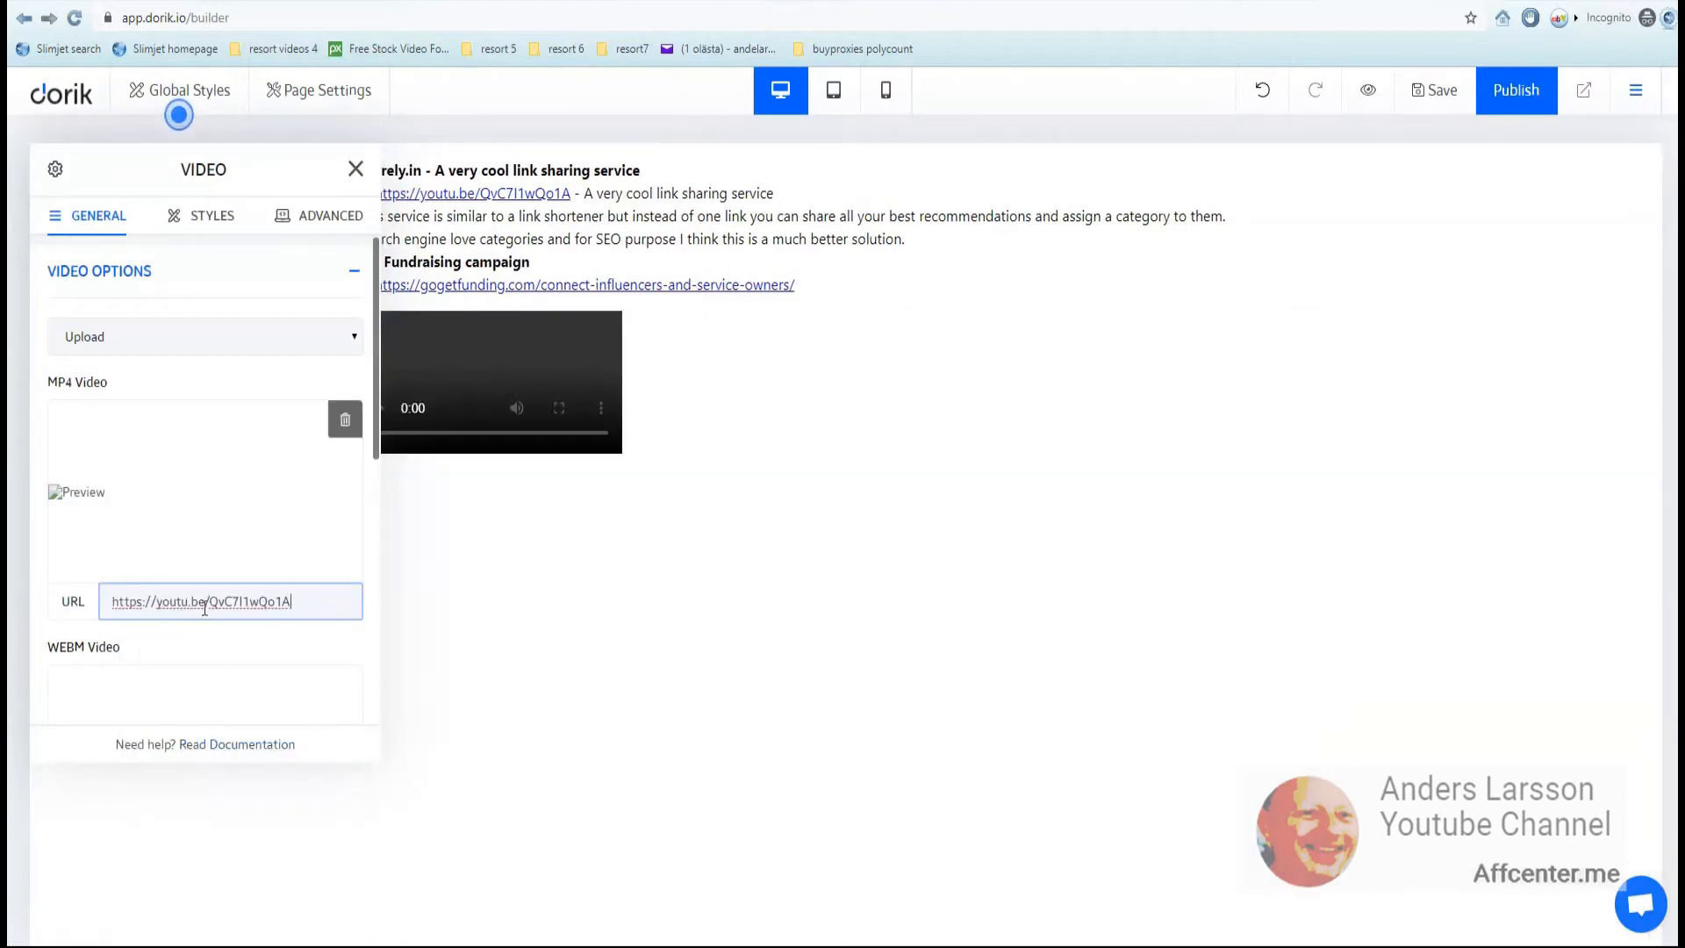
left_click(195, 502)
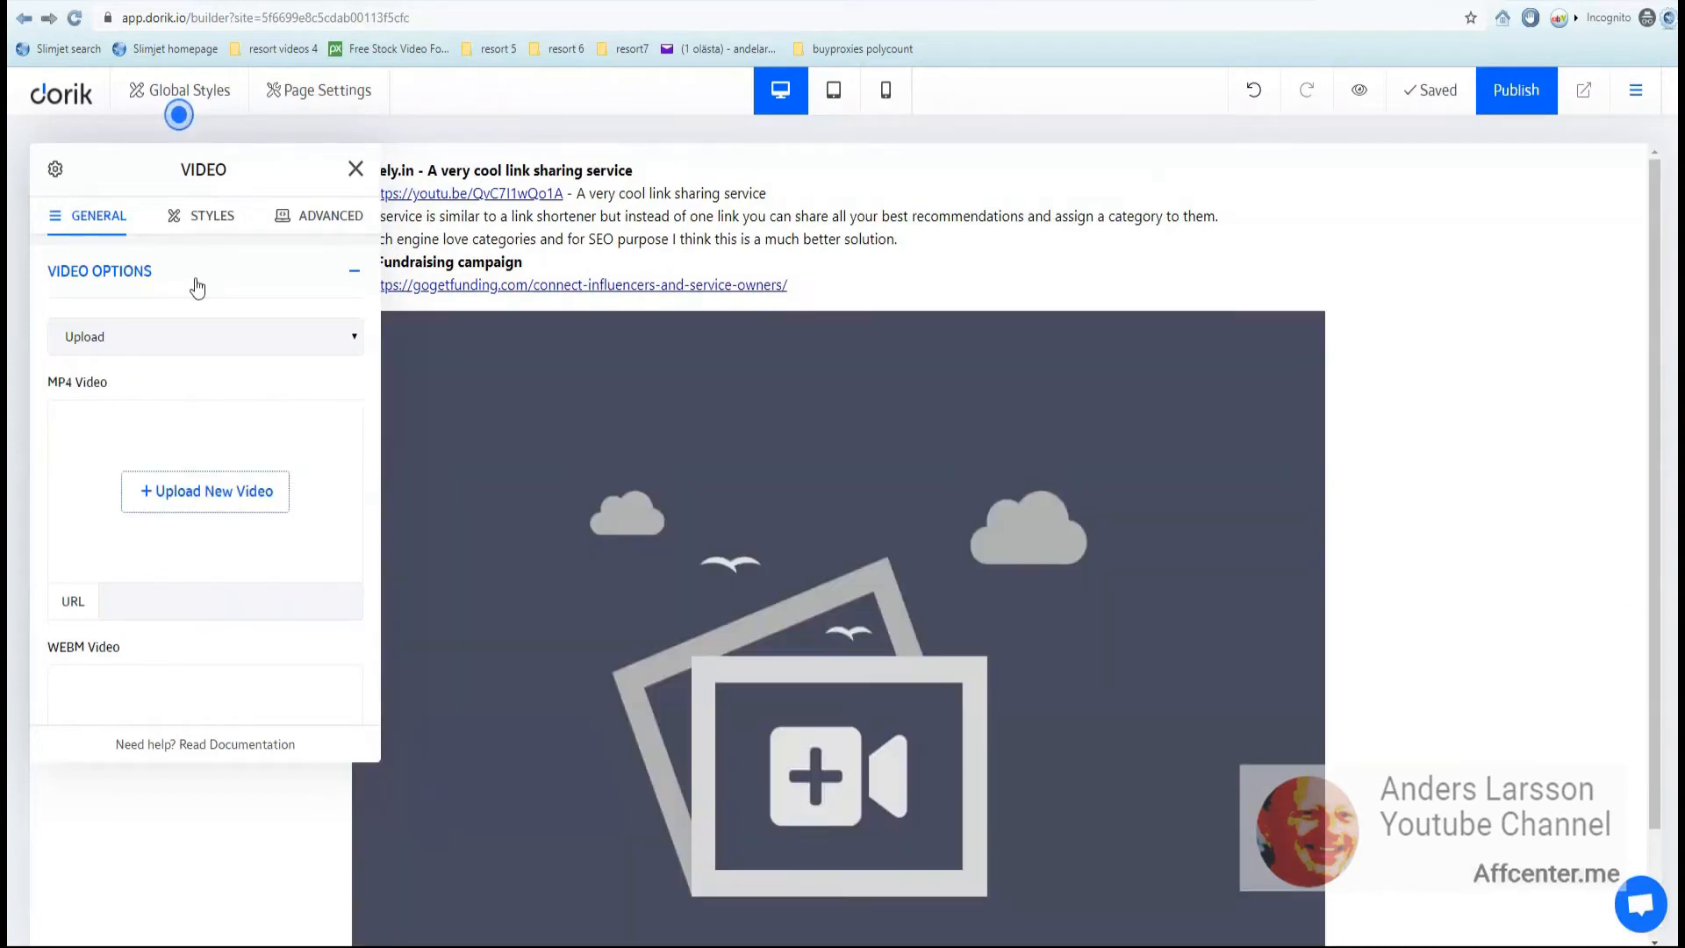
- Switch the video source to Embed with the YouTube link and review the player configuration and size options
left_click(153, 334)
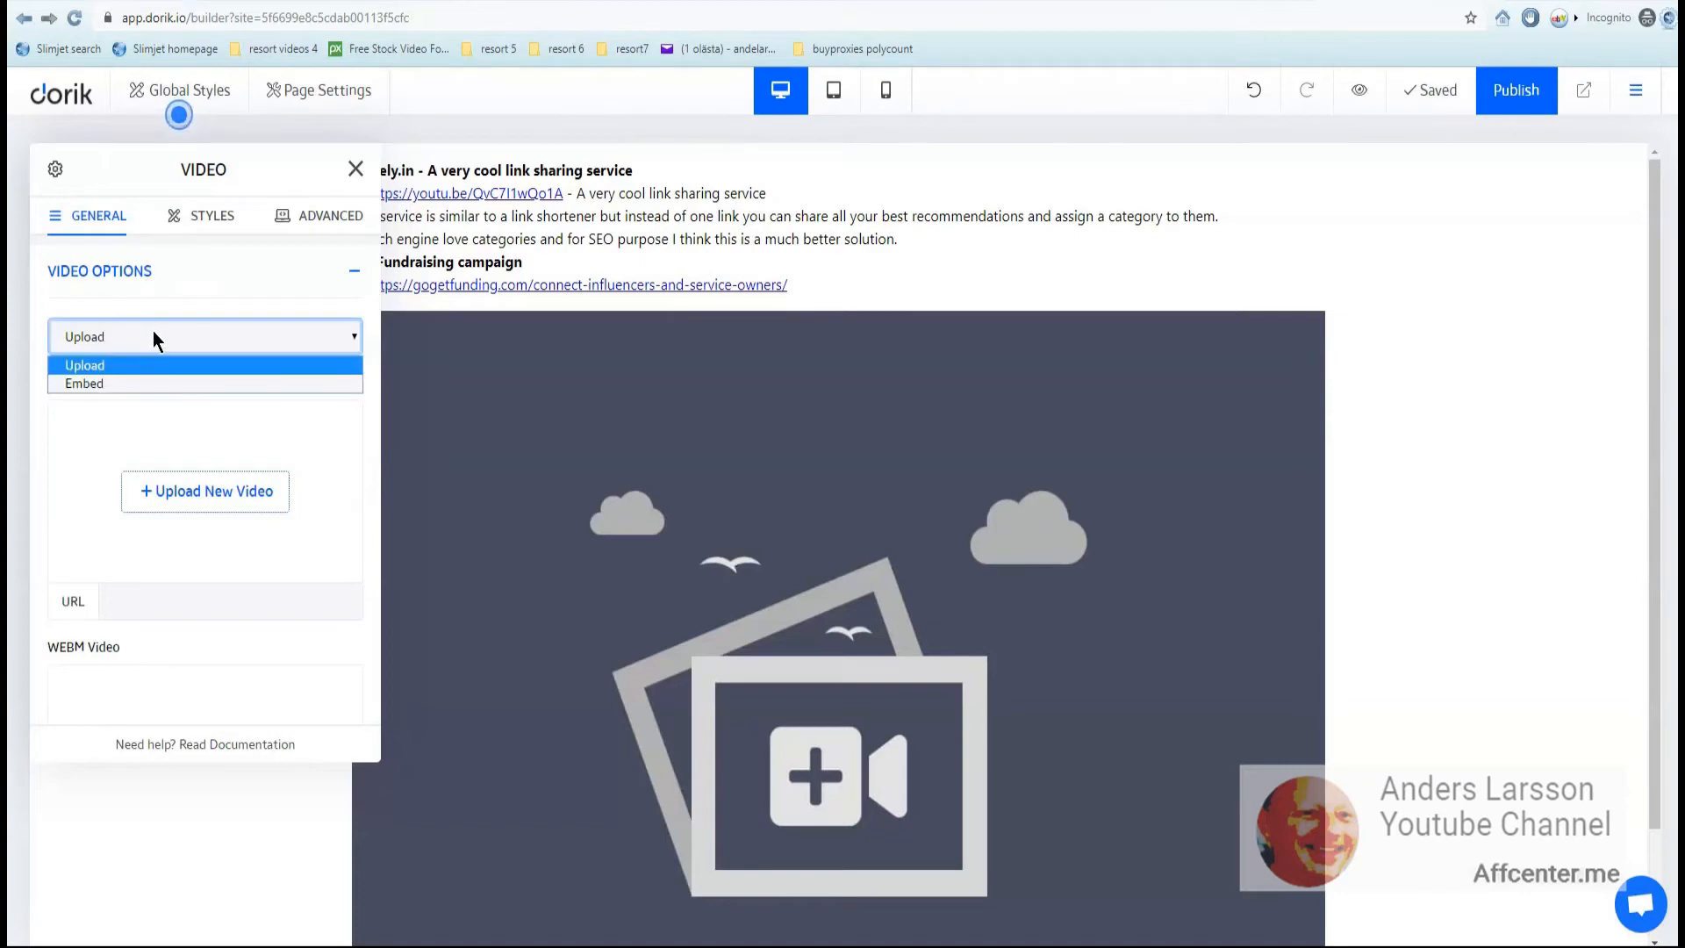
left_click(108, 381)
right_click(128, 424)
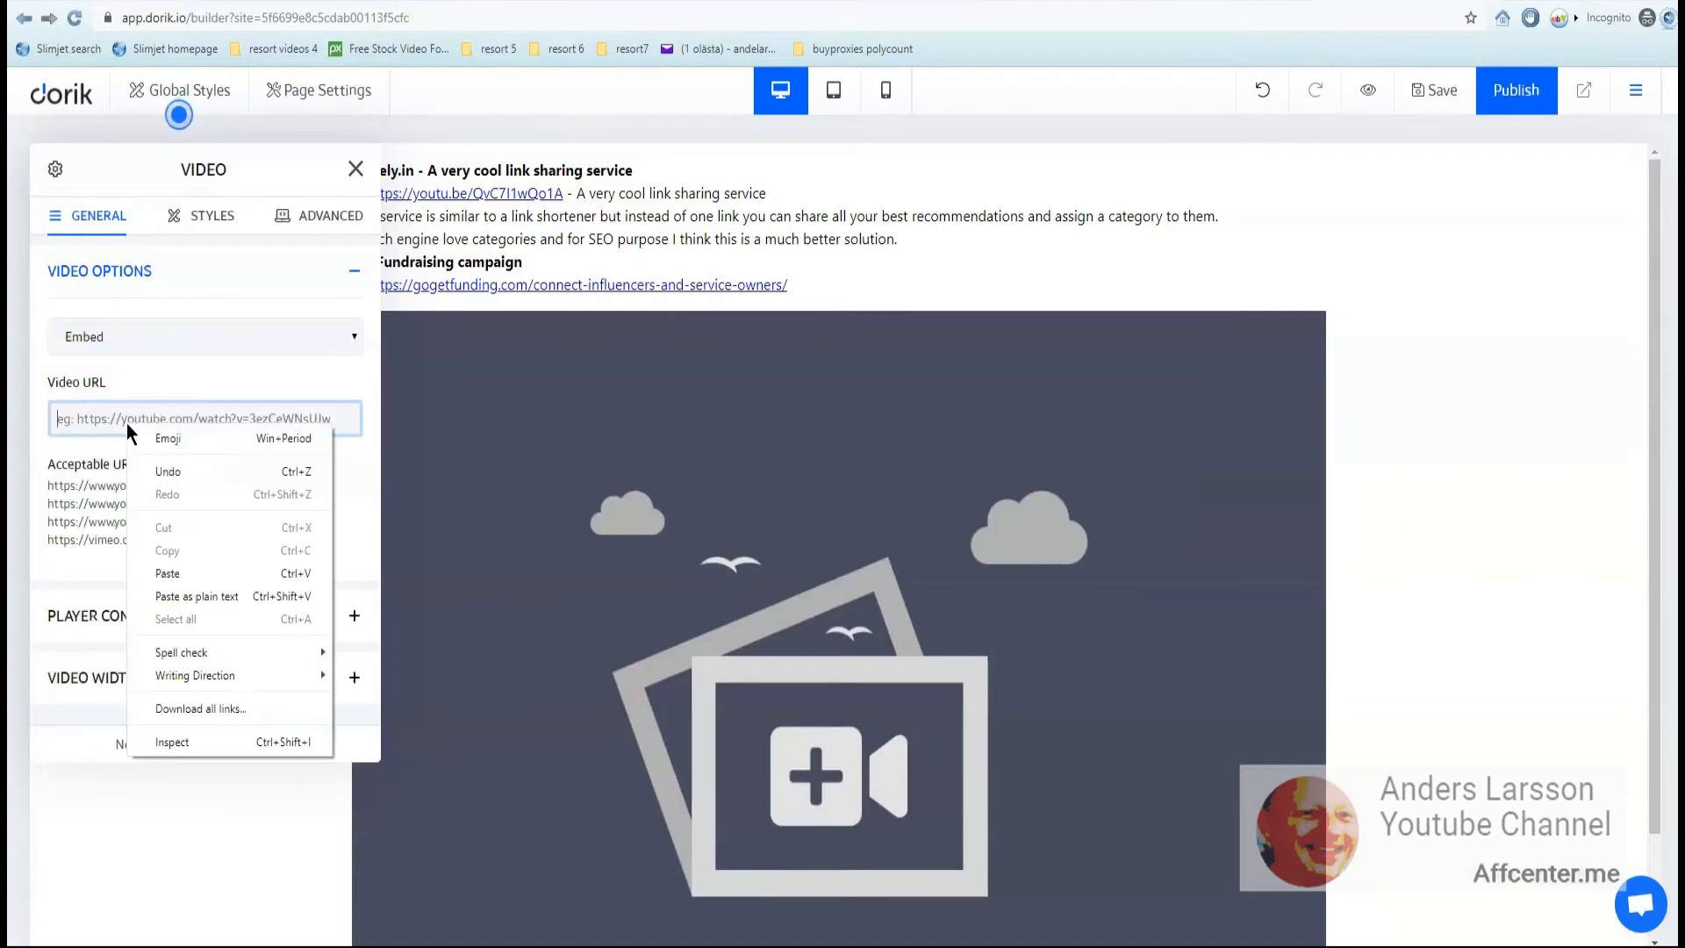
left_click(170, 571)
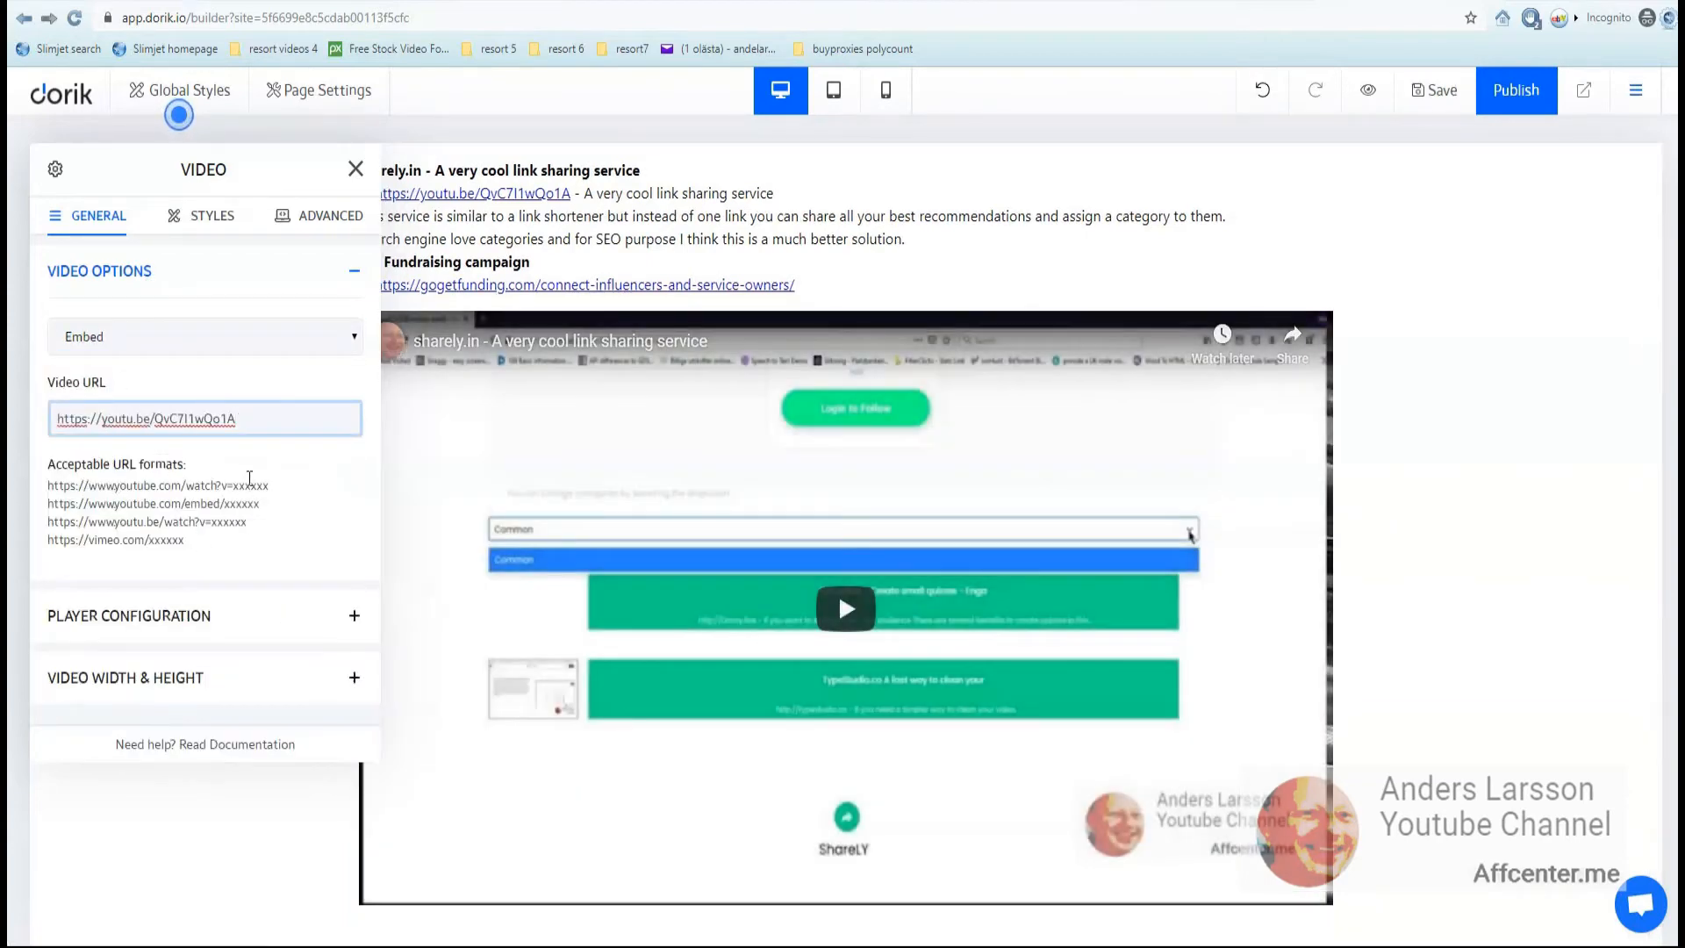
scroll(176, 578, "up", 10)
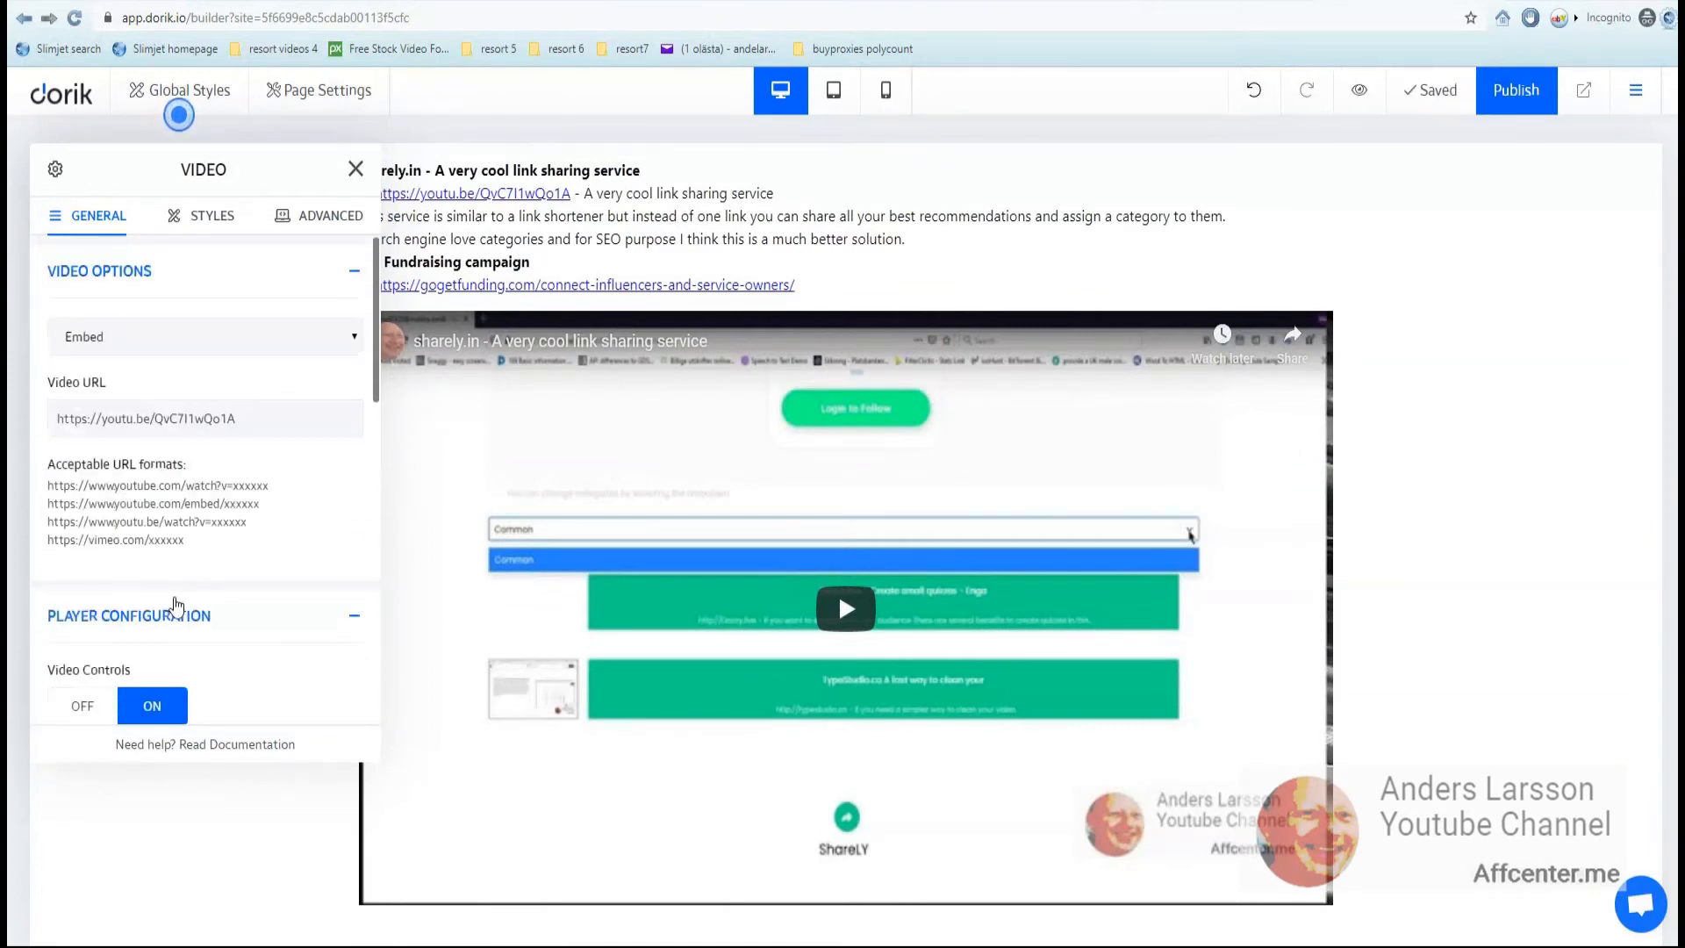
left_click(176, 615)
left_click(354, 615)
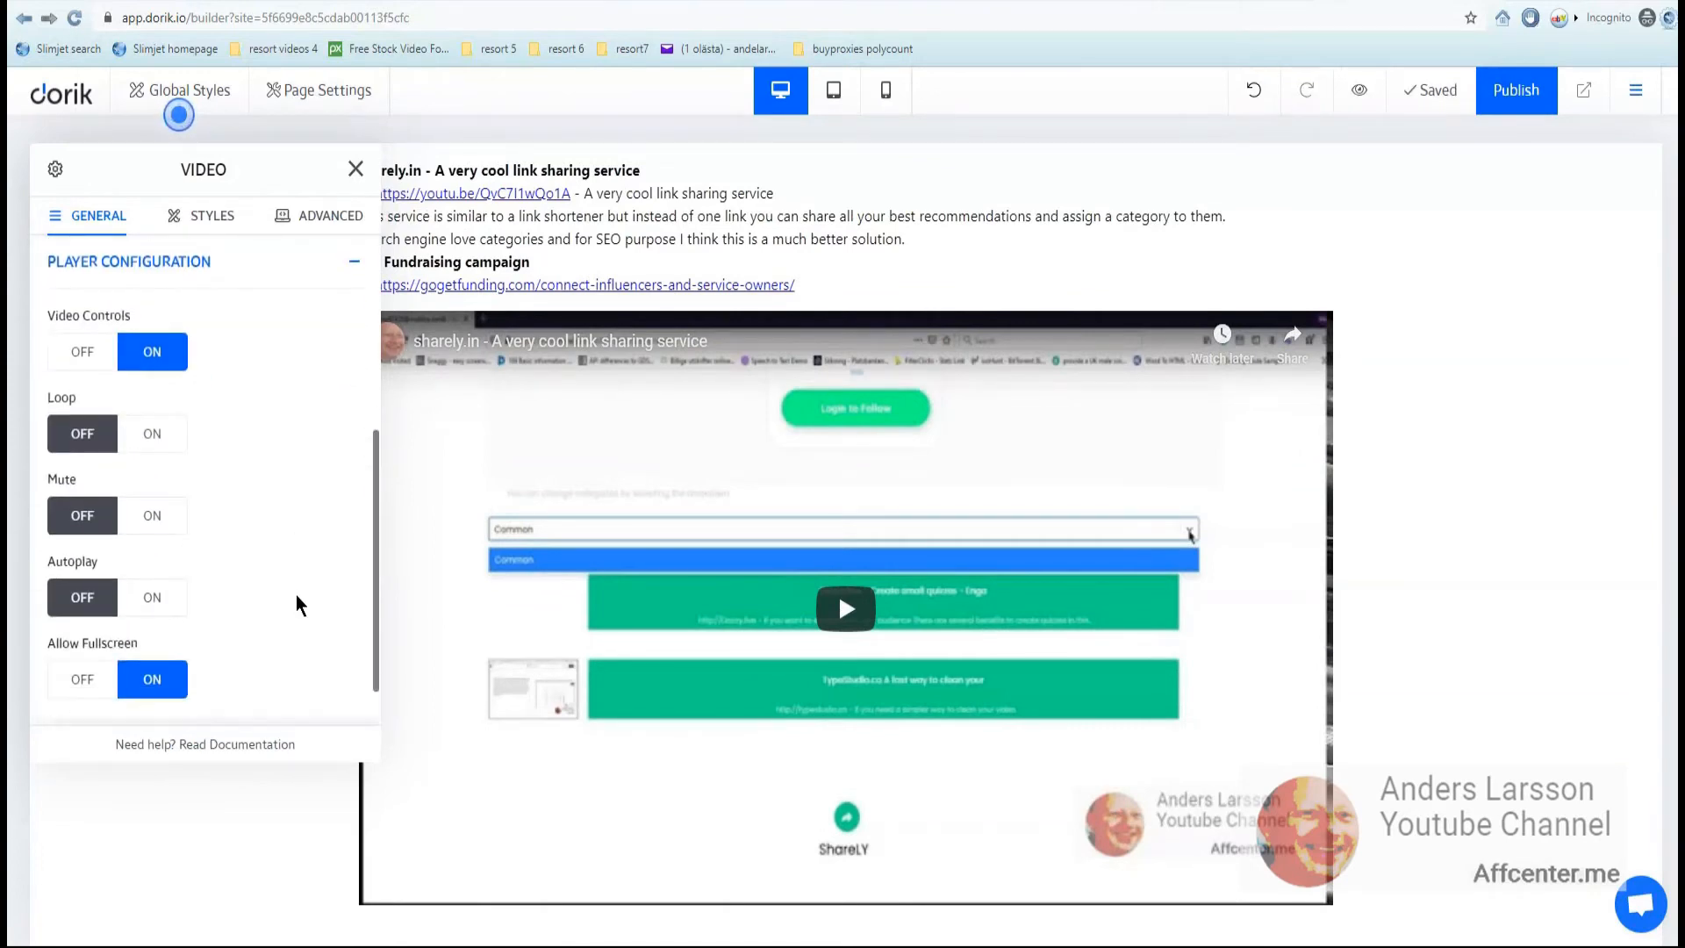
scroll(297, 590, "down", 1)
left_click(350, 700)
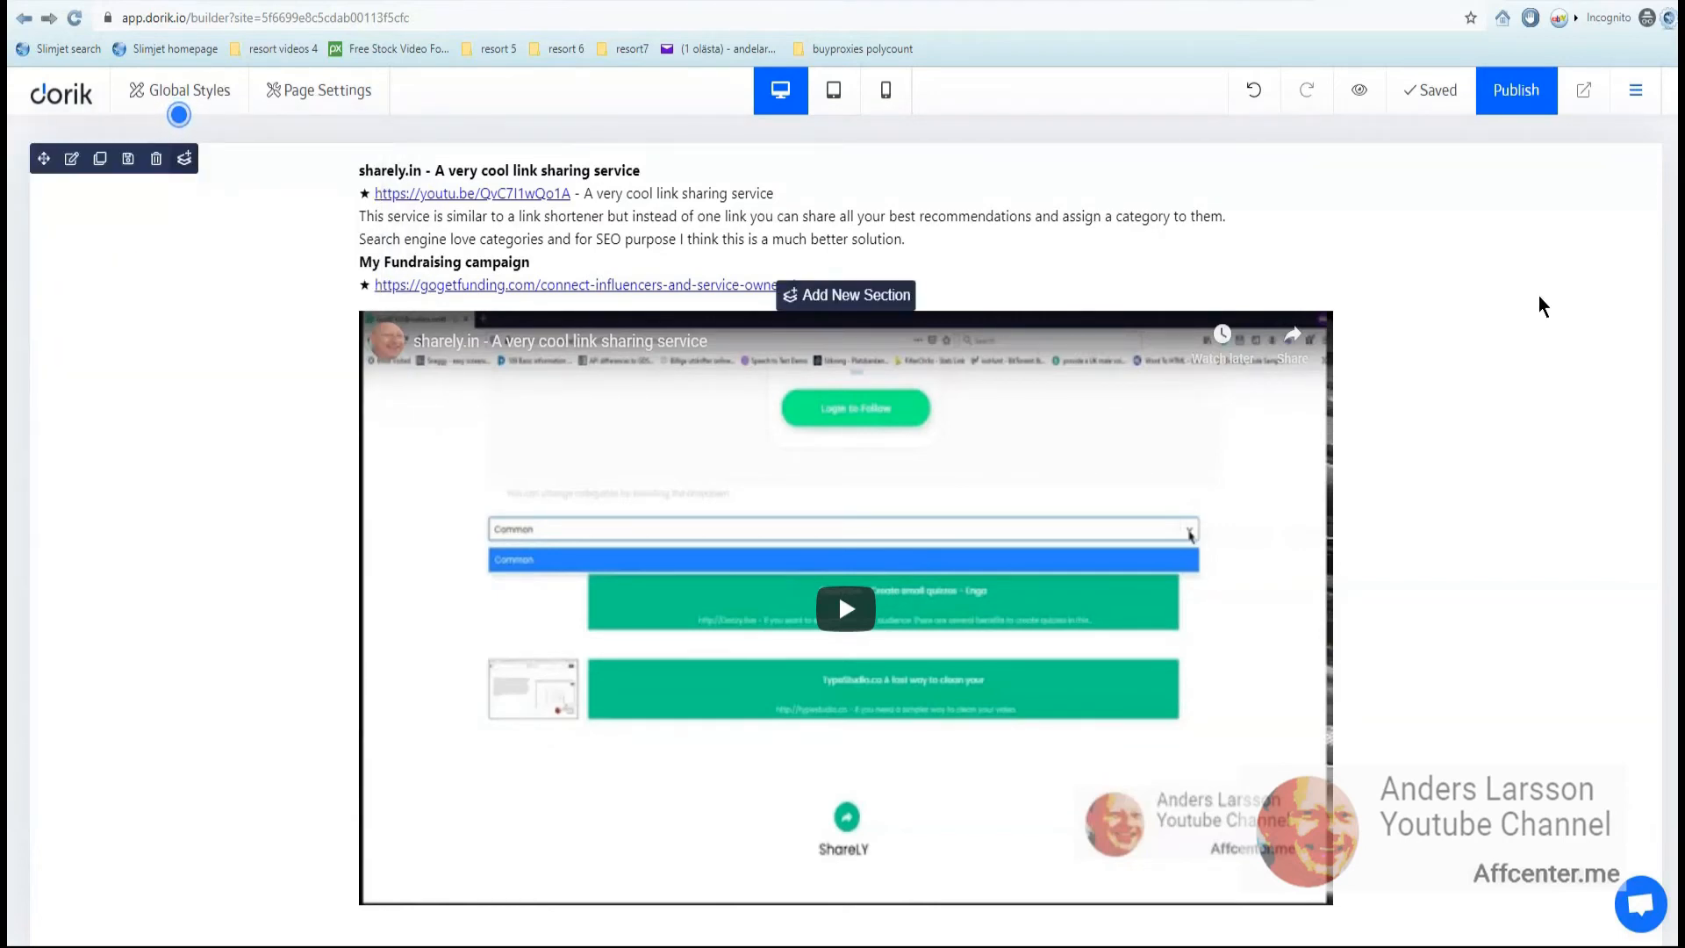
- Publish the site to the testing123.dorik.io subdomain and bring up the published link's options
left_click(1519, 93)
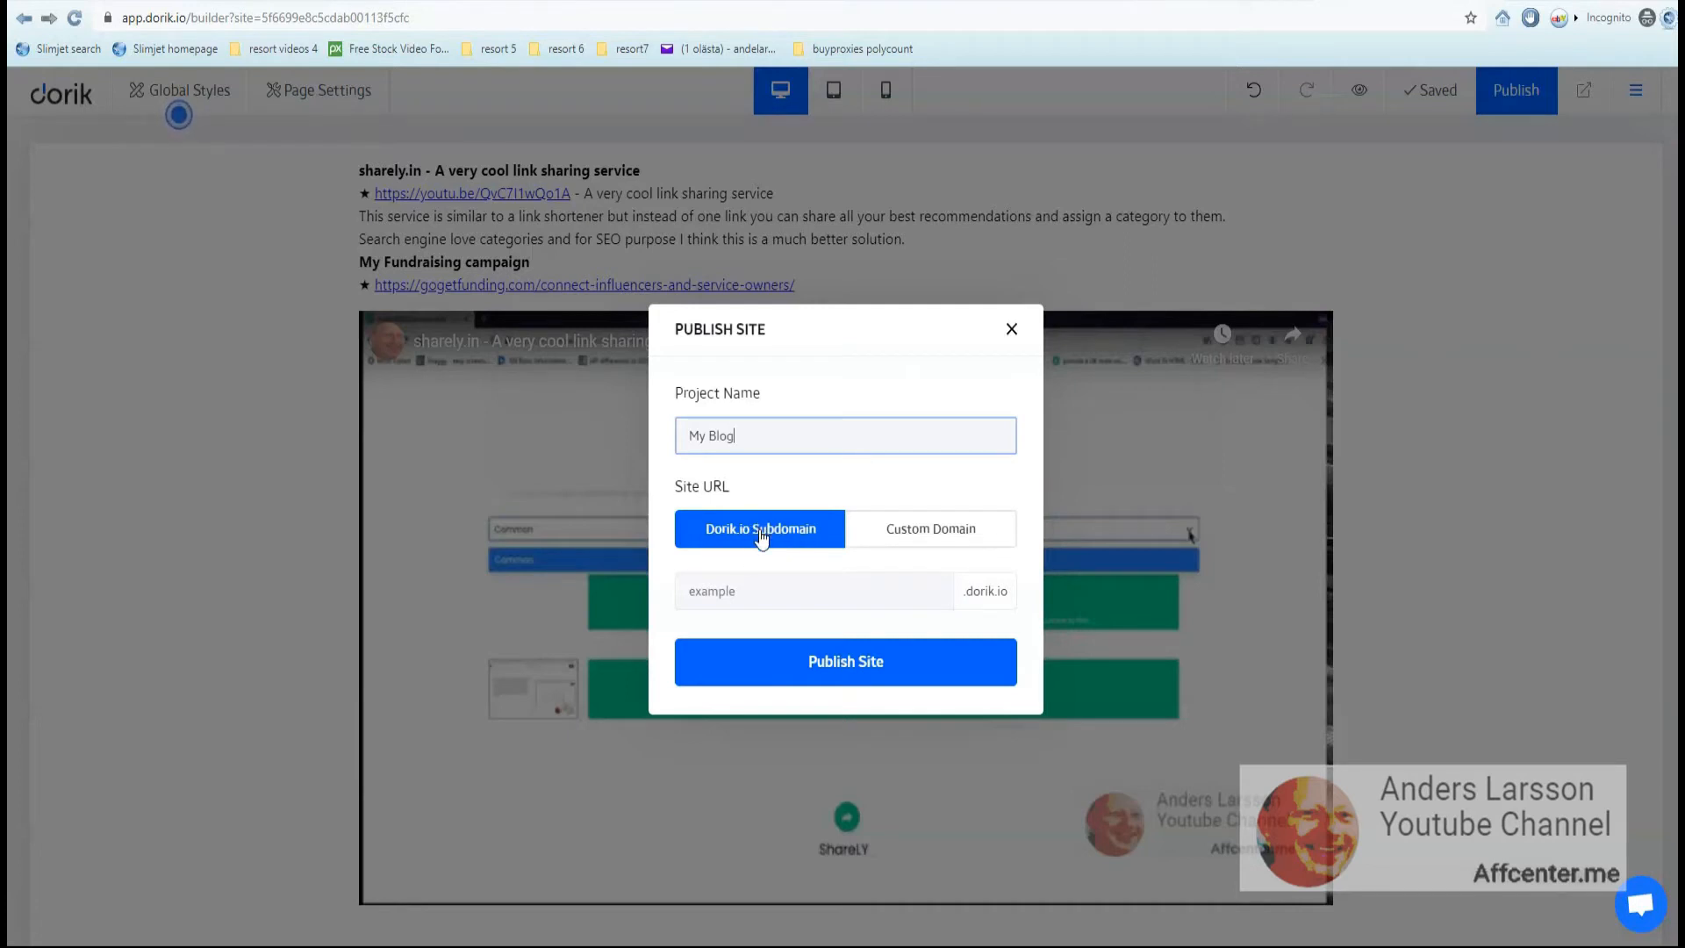
left_click(821, 591)
type("testing123")
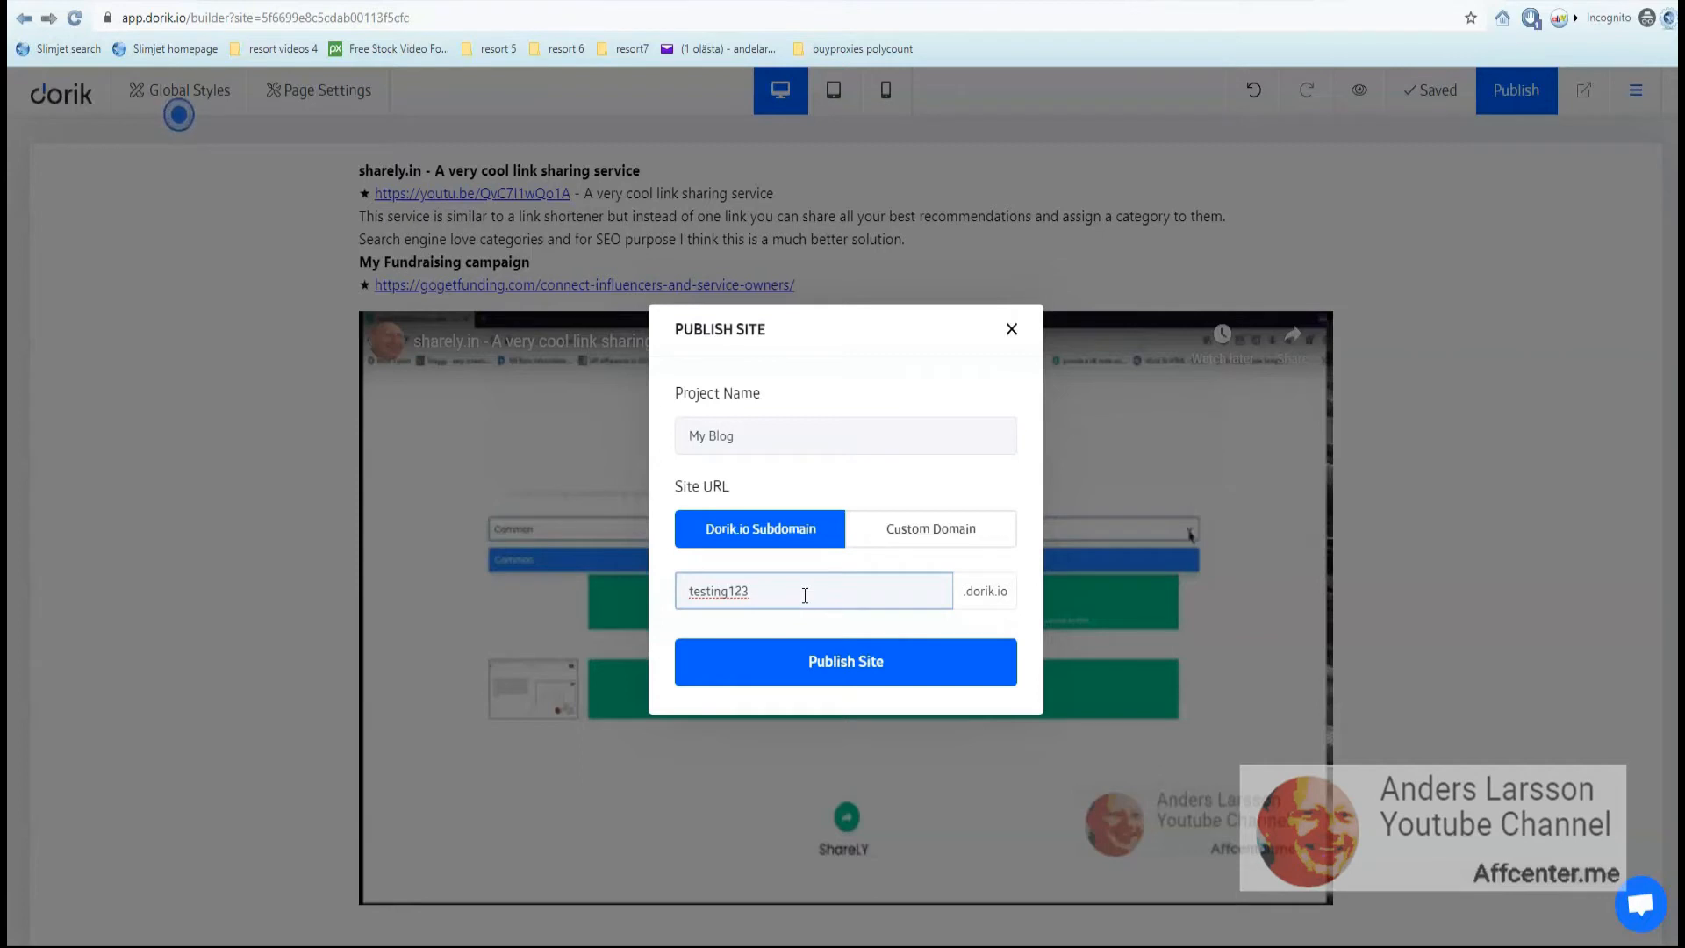
left_click(847, 672)
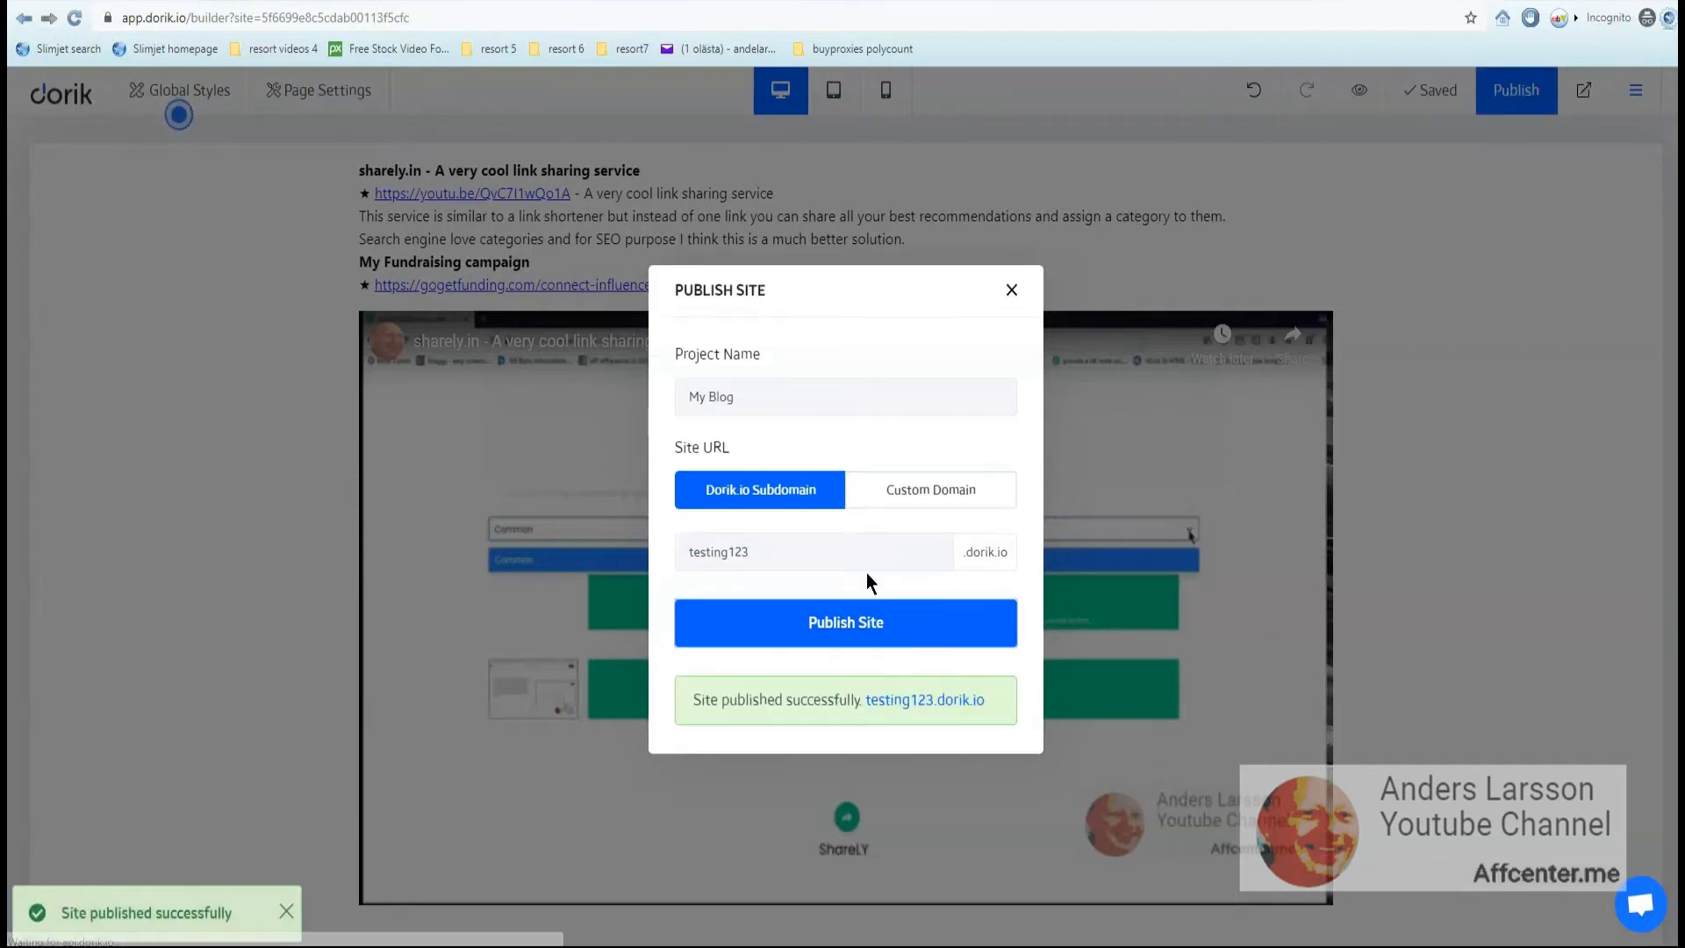
right_click(906, 699)
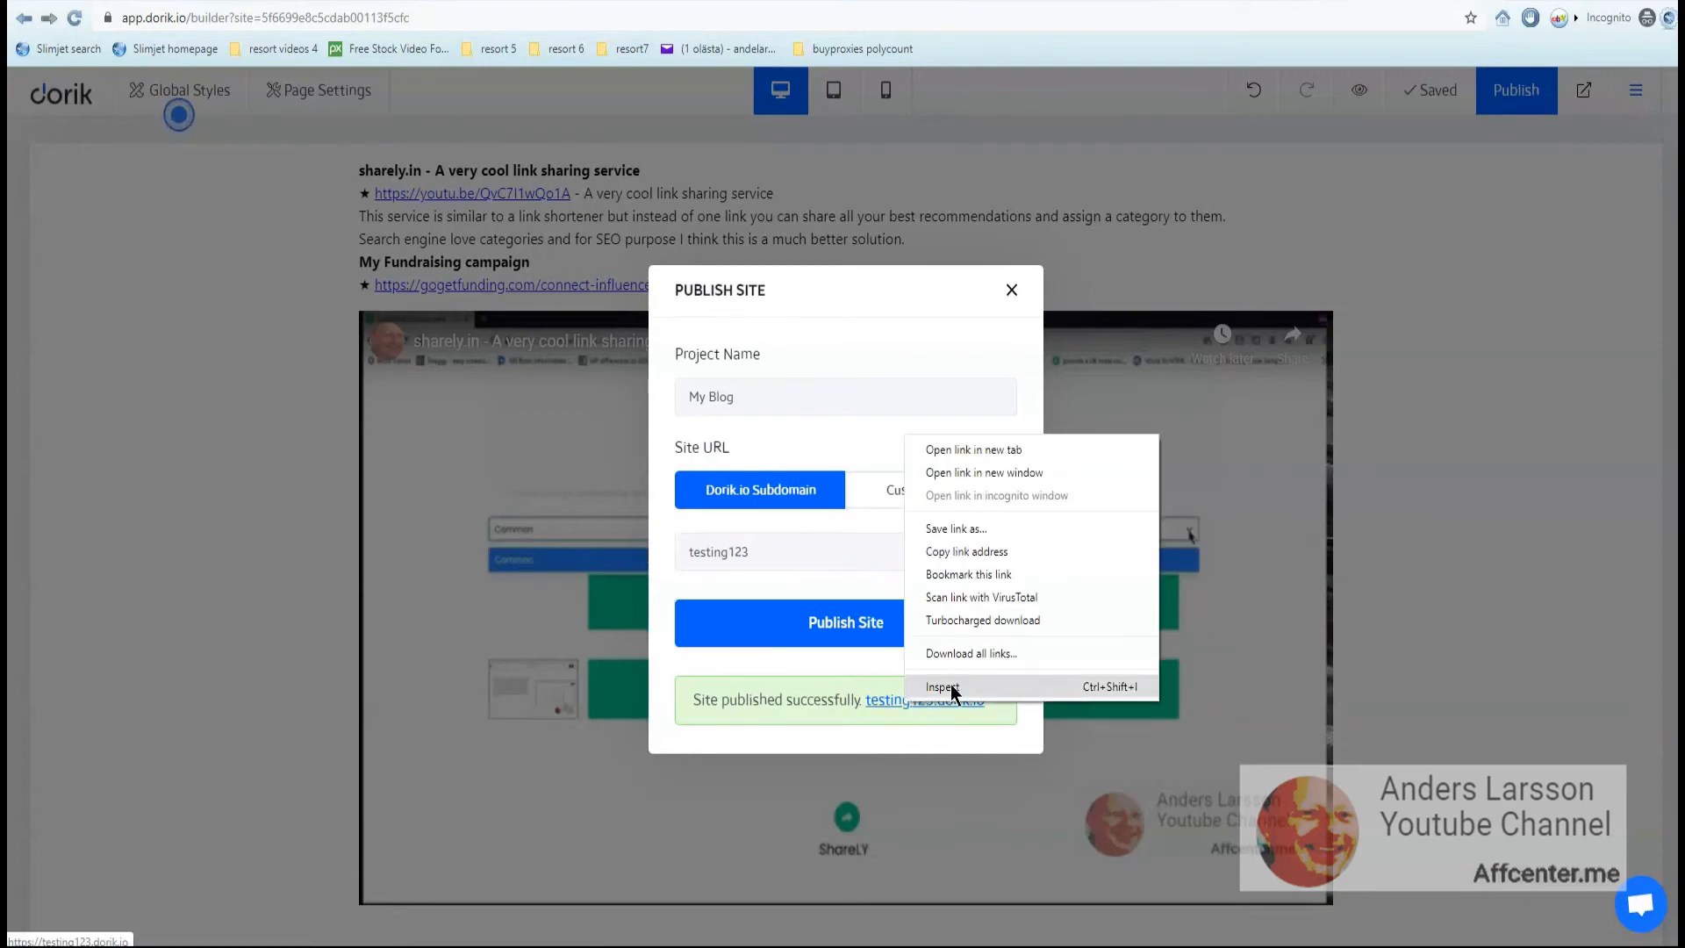
- Load the published testing123.dorik.io site in an incognito window, then play and pause its embedded video
left_click(957, 552)
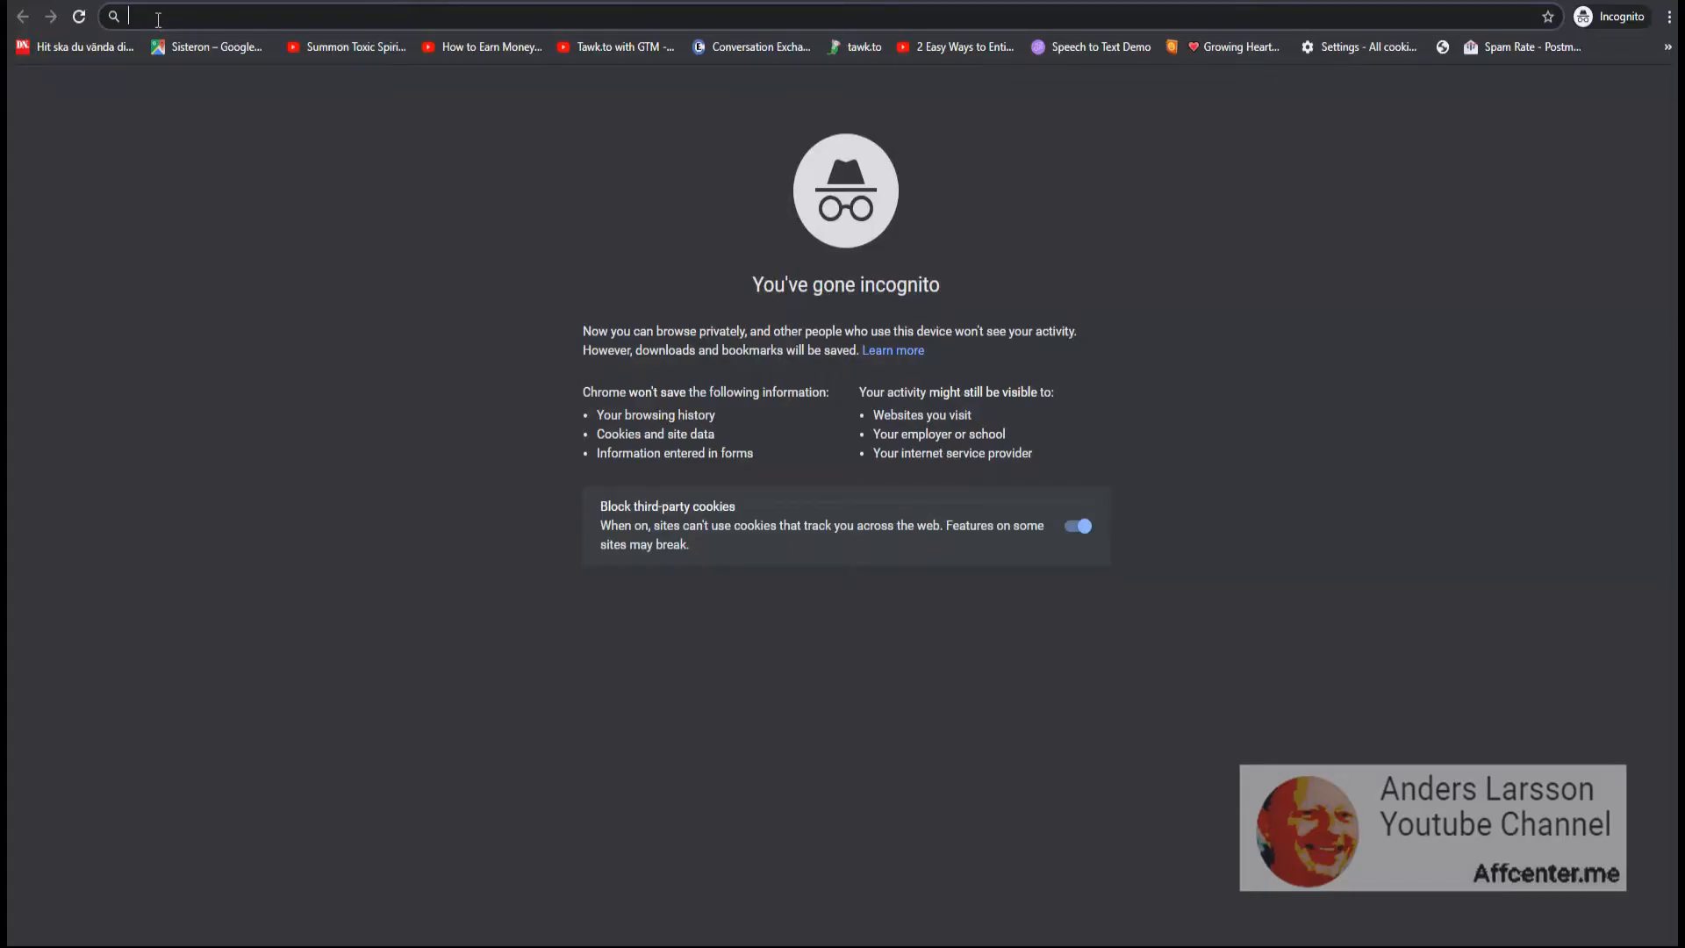
right_click(158, 20)
left_click(215, 151)
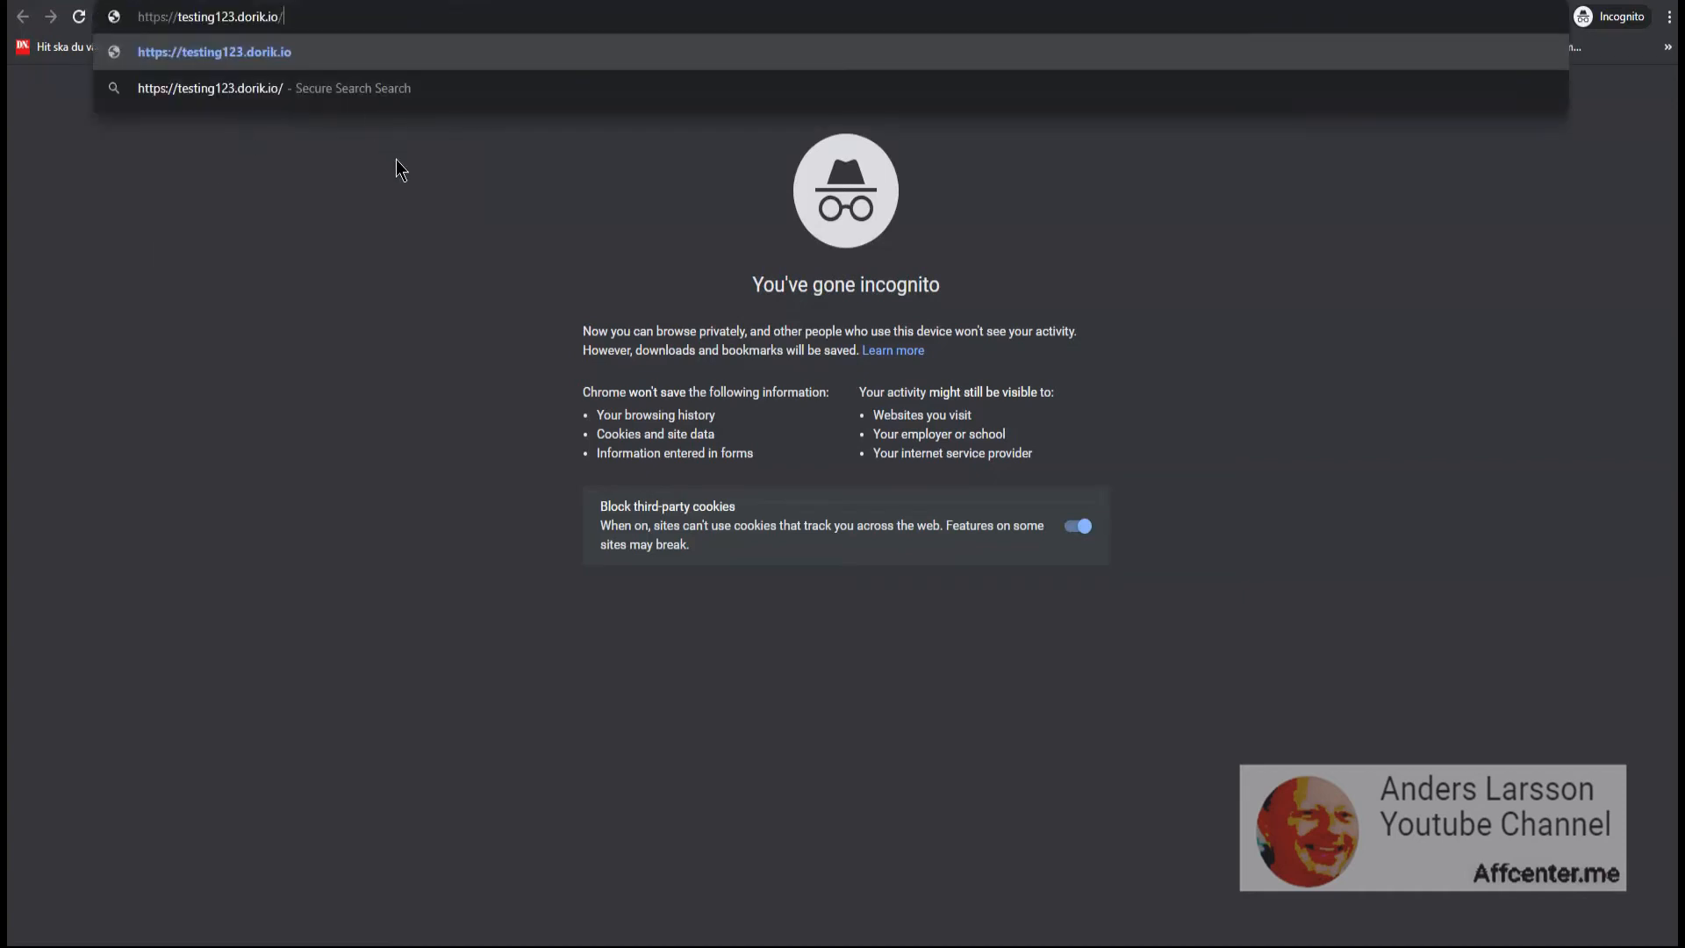
key("Return")
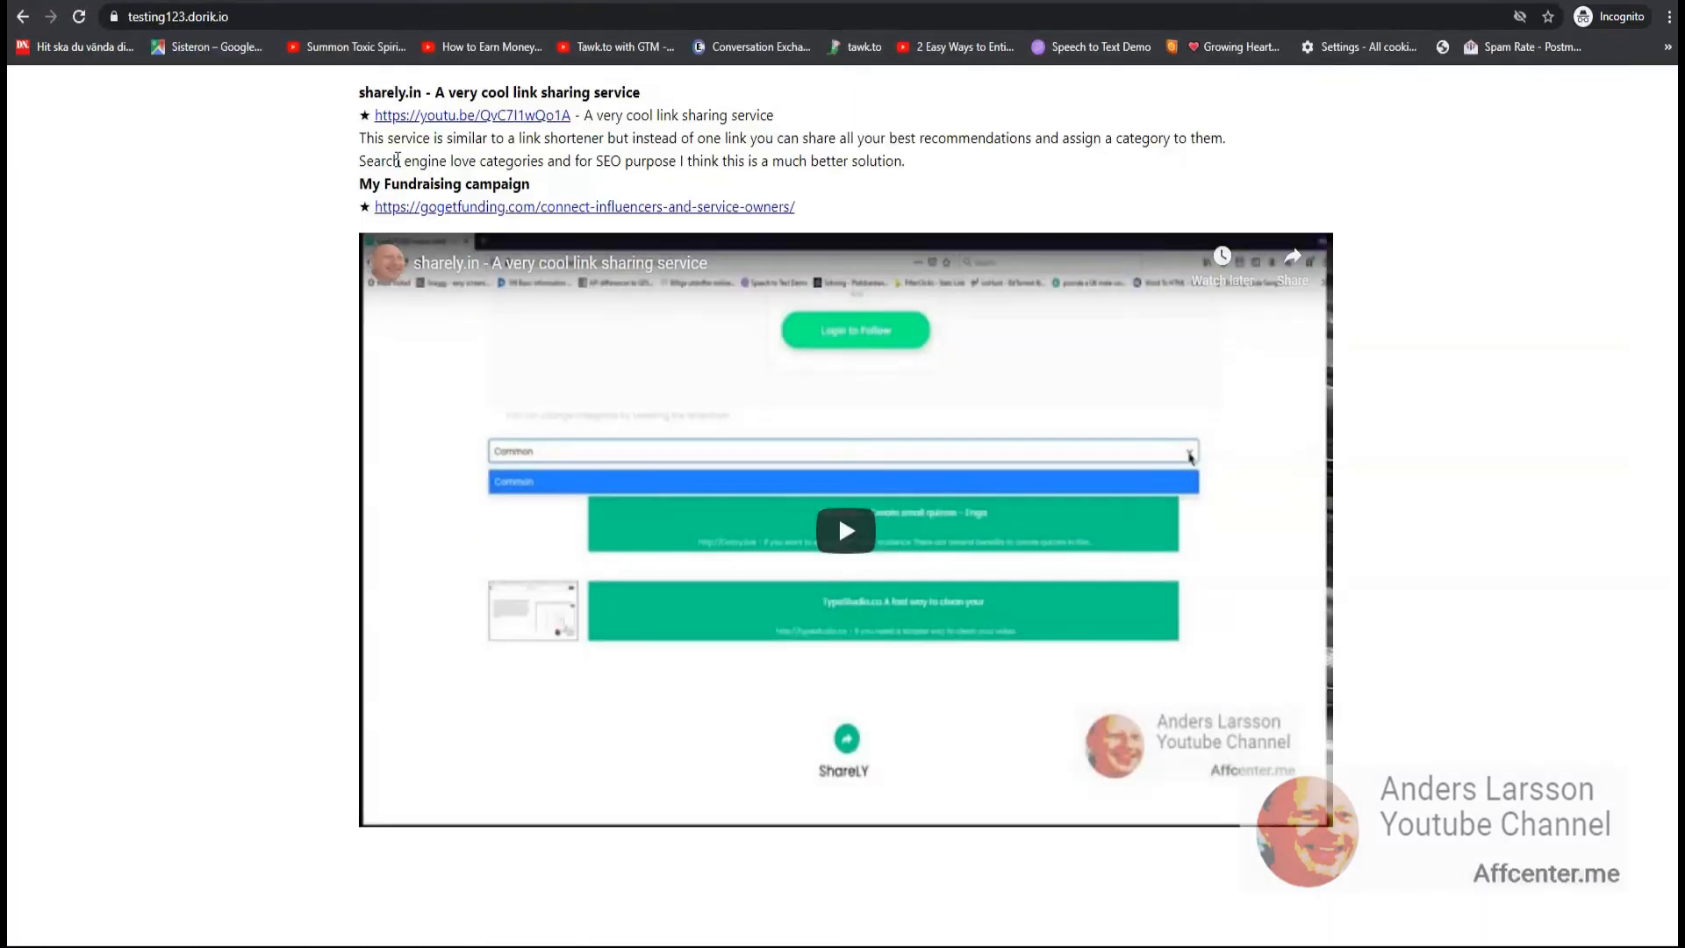
left_click(846, 526)
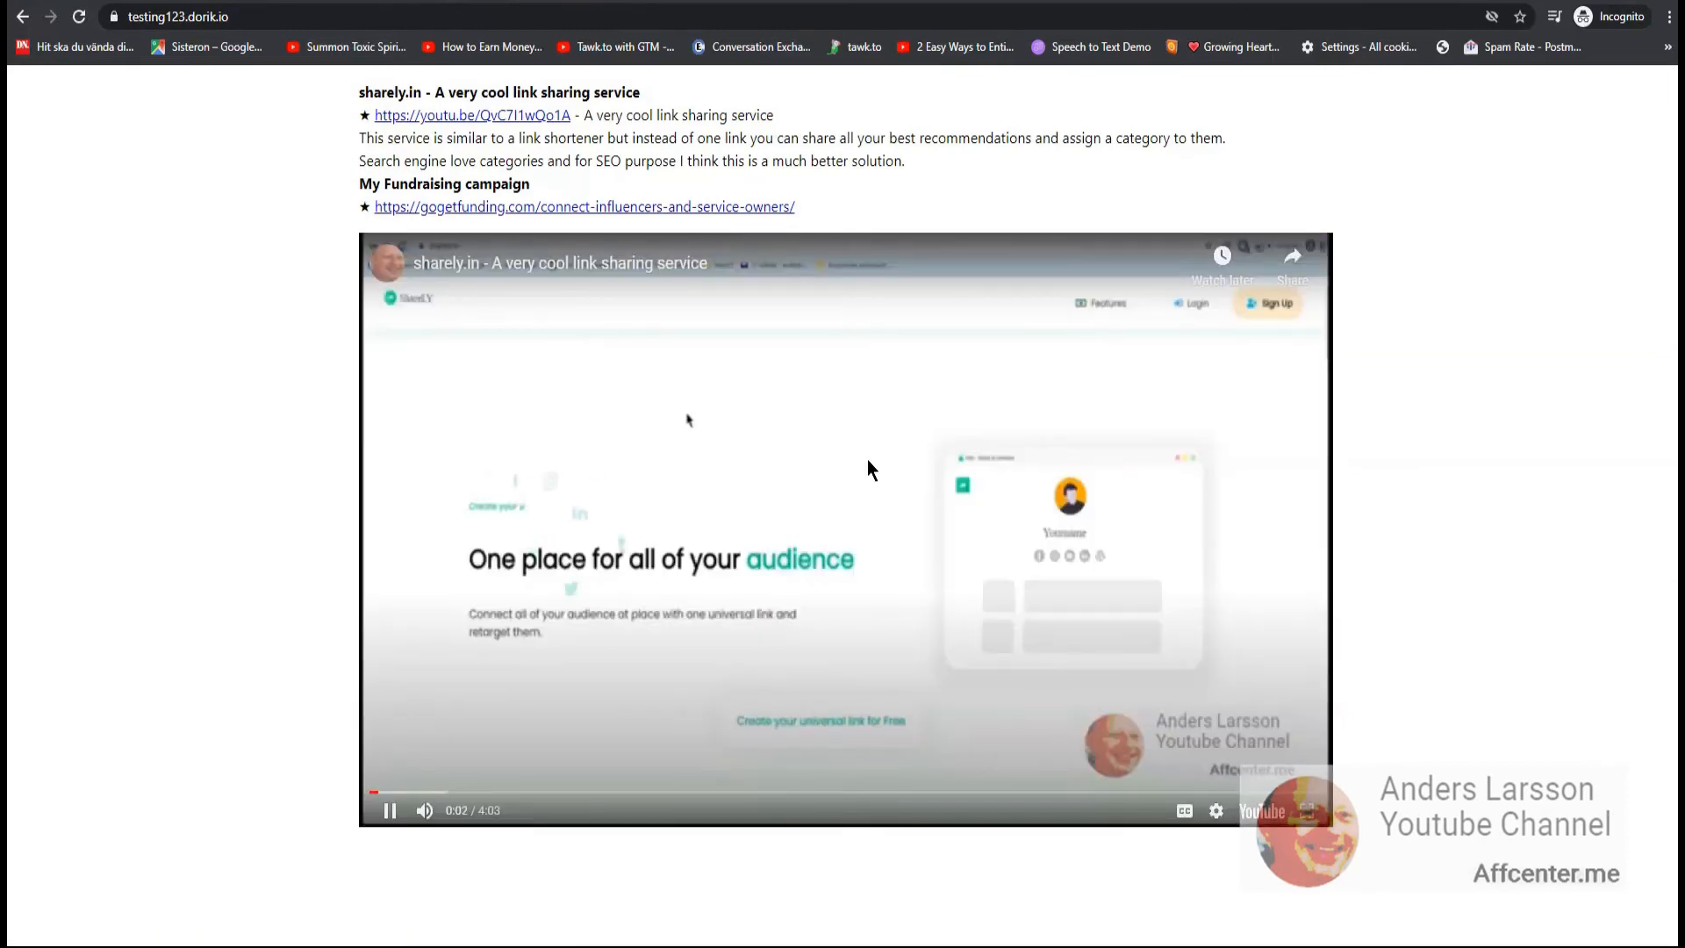
left_click(856, 477)
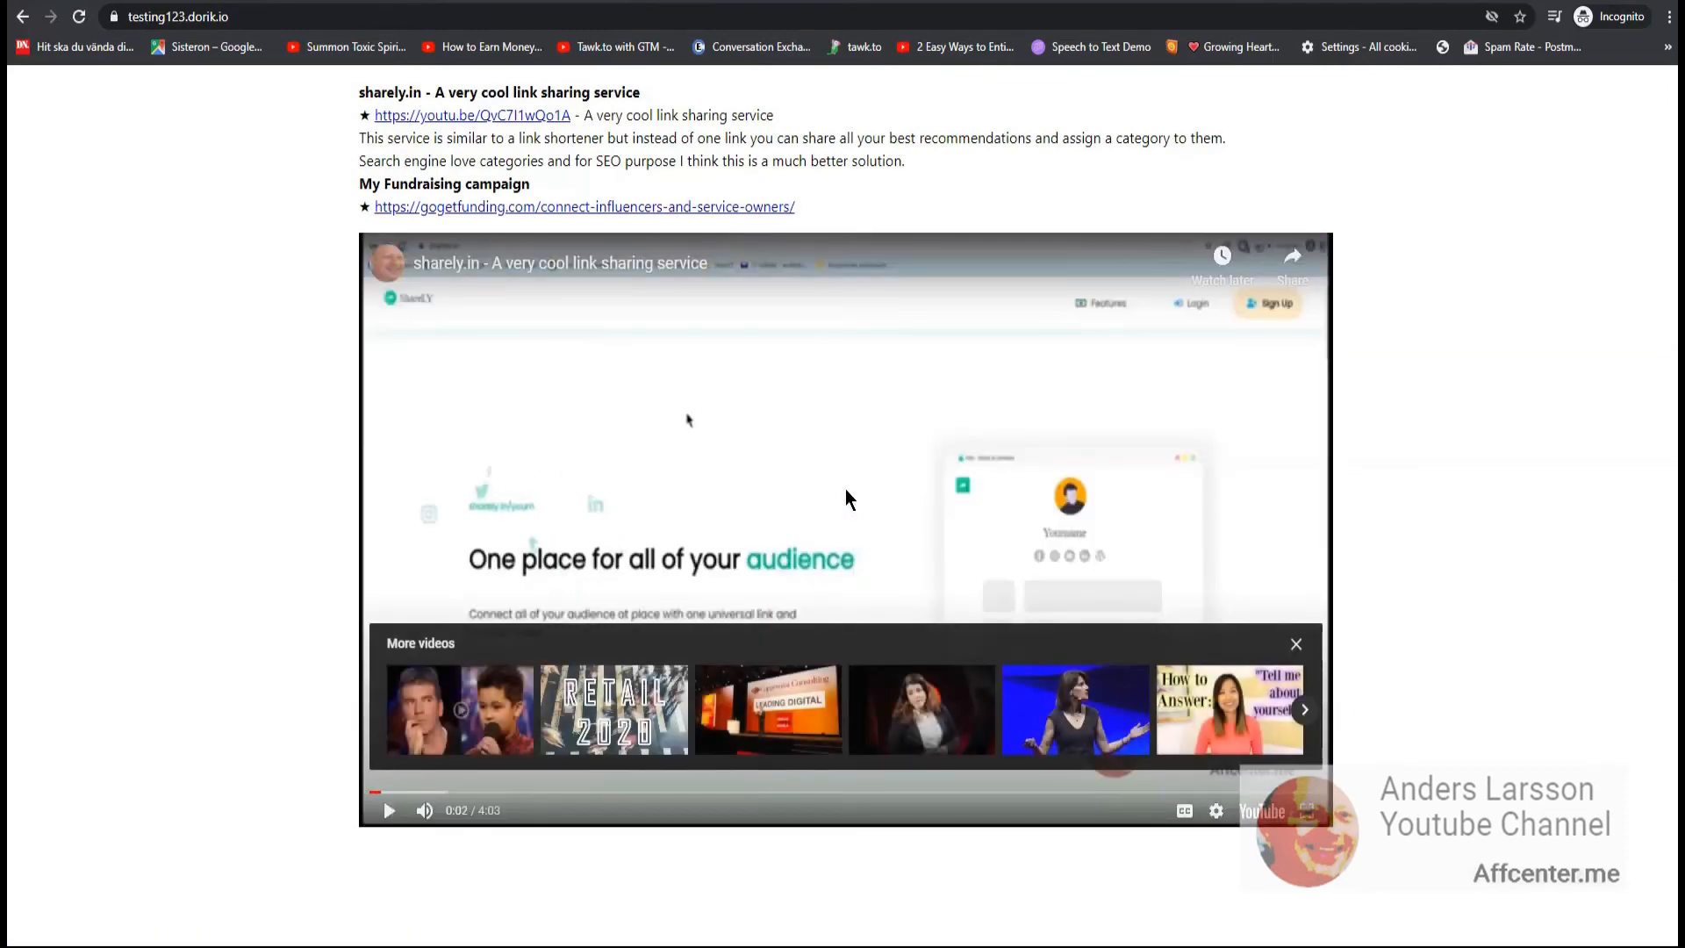